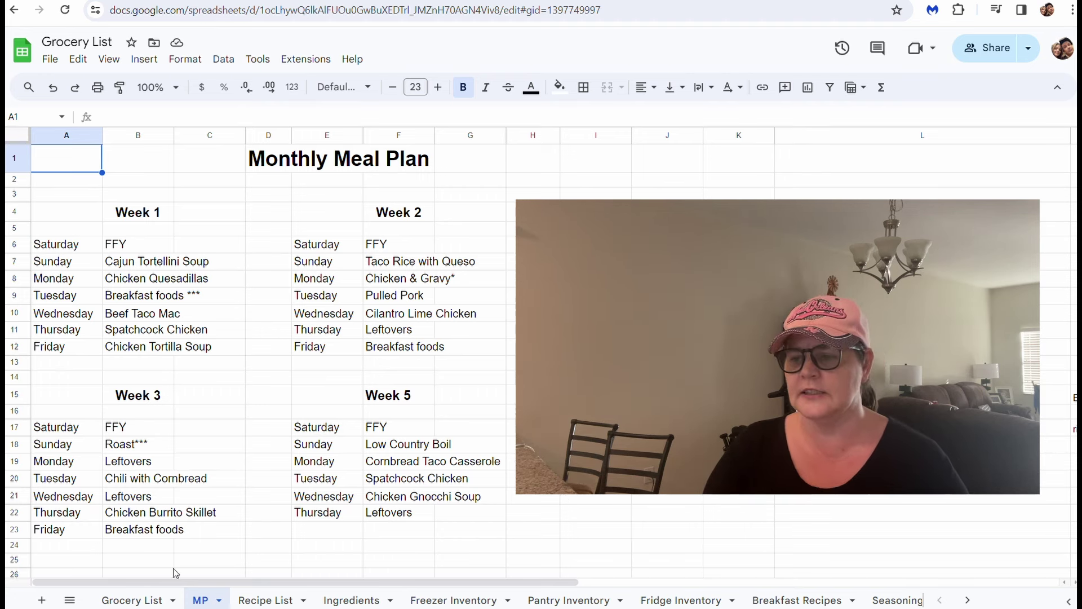
On the Grocery List sheet's meal calendar, clear Cajun Tortellini Soup from K7, Chicken Quesadillas from L1 and Breakfast foods *** from L2
click(133, 600)
scroll(771, 446, right, 5)
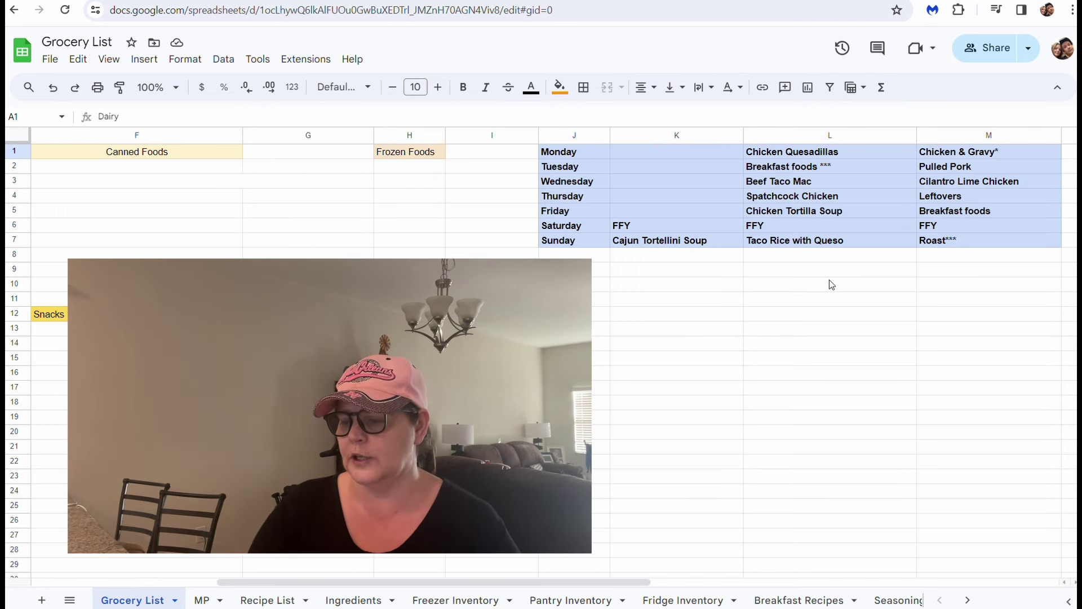
click(661, 242)
key(Delete)
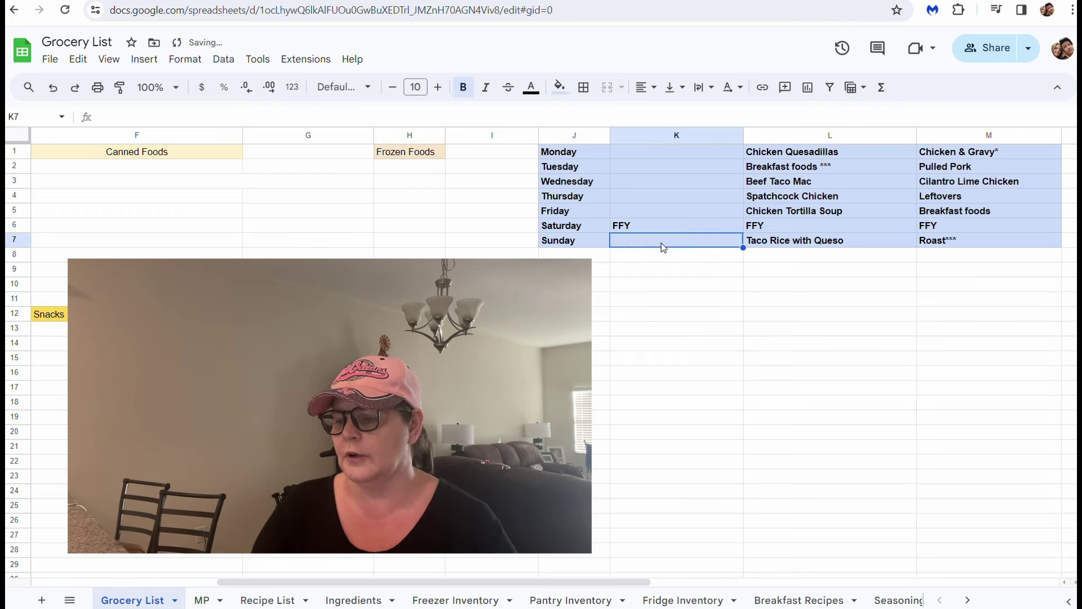
click(775, 150)
key(Delete)
click(786, 174)
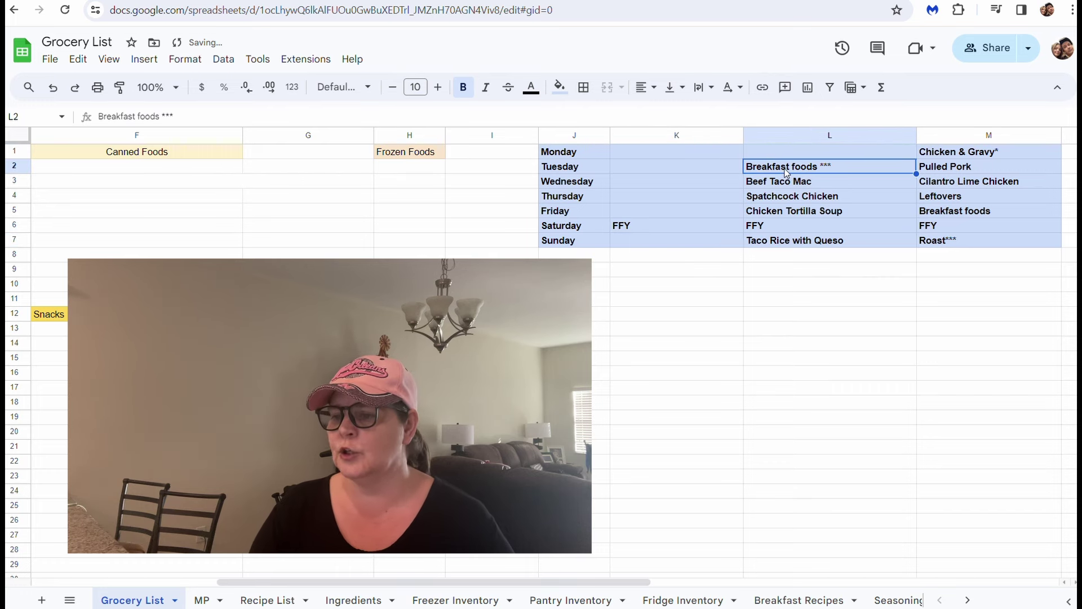
key(Delete)
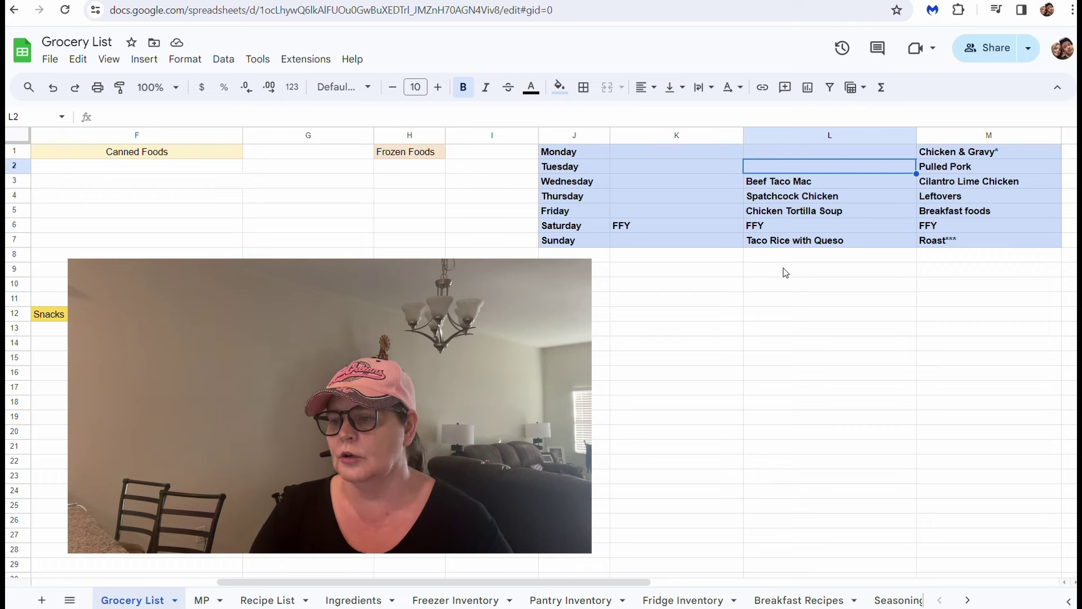
Move Spatchcock Chicken from Thursday in L4 to the first Sunday in K7, clearing the original cell
click(789, 195)
key(ctrl+c)
click(676, 240)
key(ctrl+v)
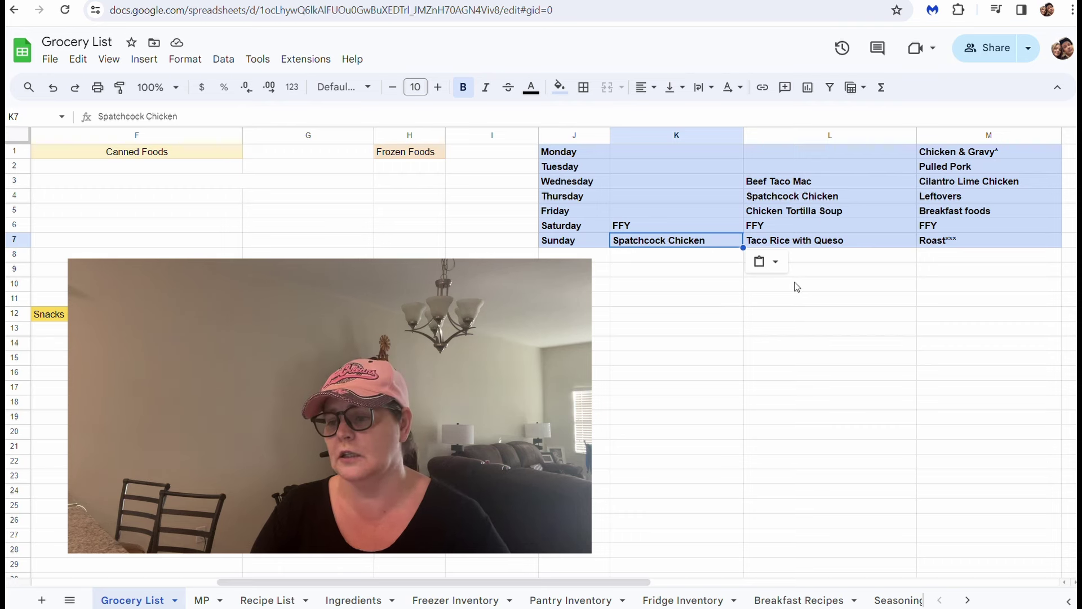
click(795, 200)
key(Delete)
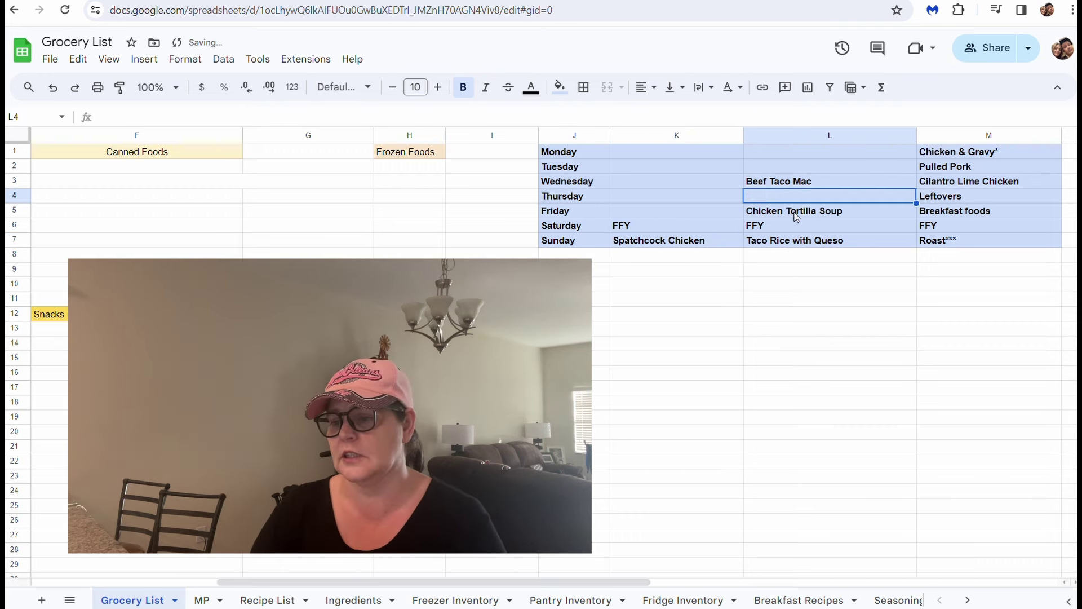
Move Chicken Tortilla Soup from Friday in L5 to Monday in L1, clearing the original cell
click(795, 212)
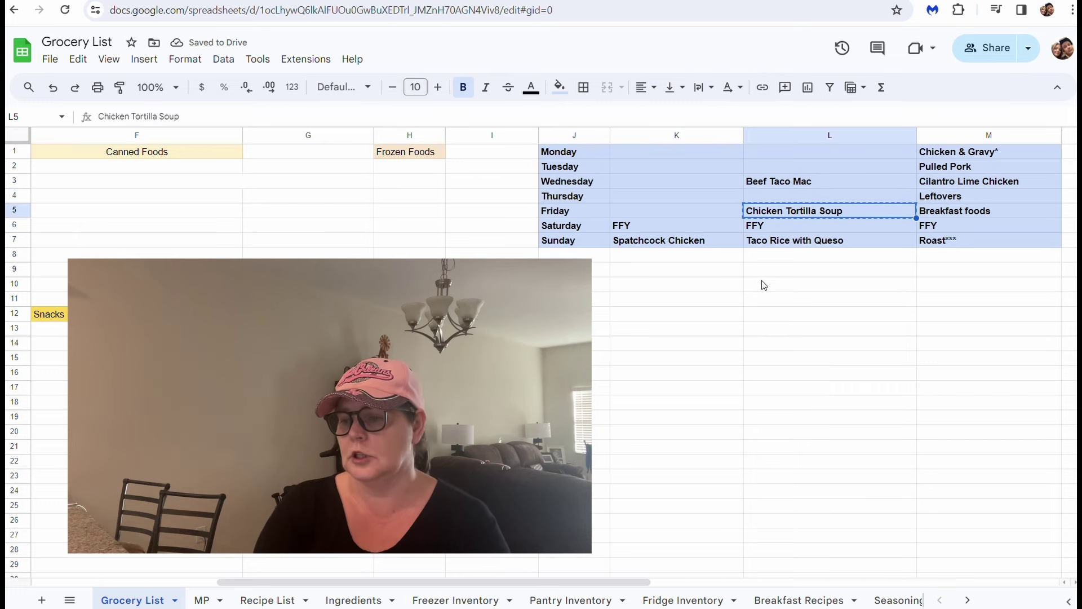
click(760, 157)
key(ctrl+v)
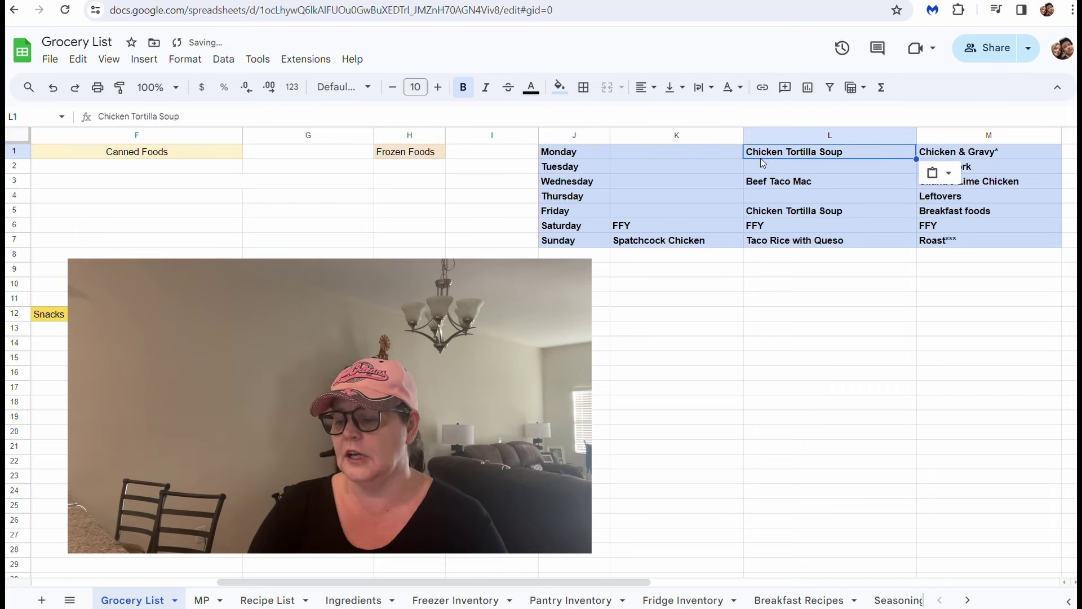
click(772, 210)
key(Delete)
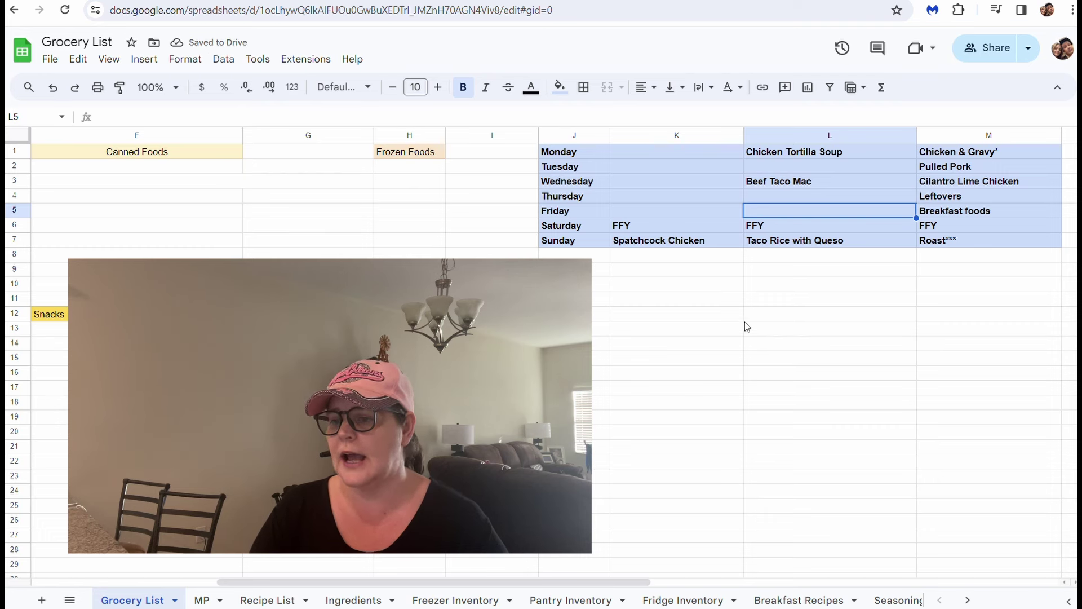
Move Beef Taco Mac from Wednesday in L3 to Tuesday in L2, clearing the original cell
click(778, 185)
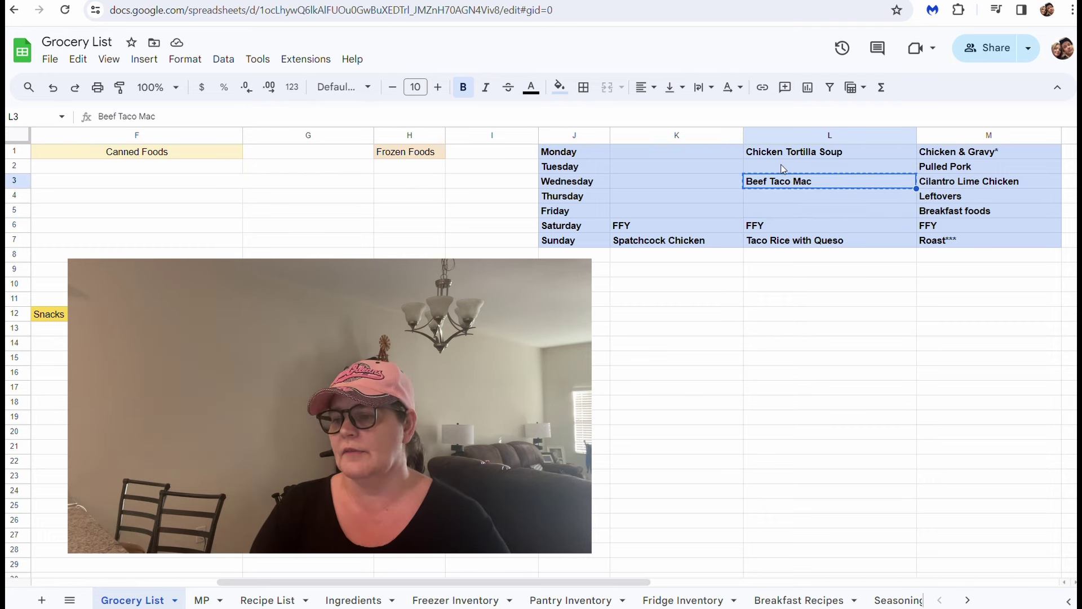
click(782, 169)
key(ctrl+v)
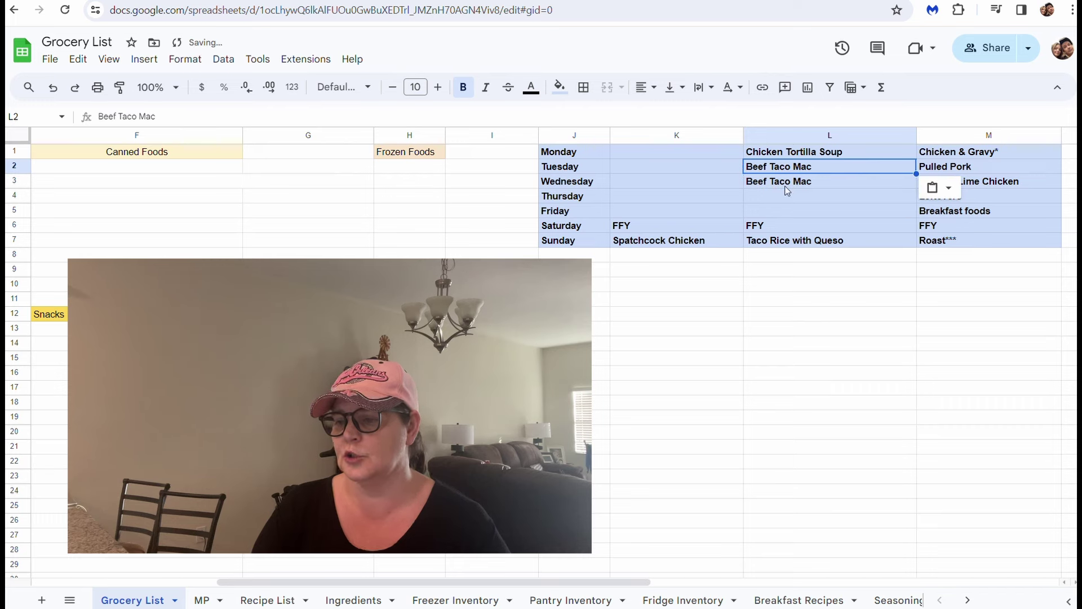
click(789, 182)
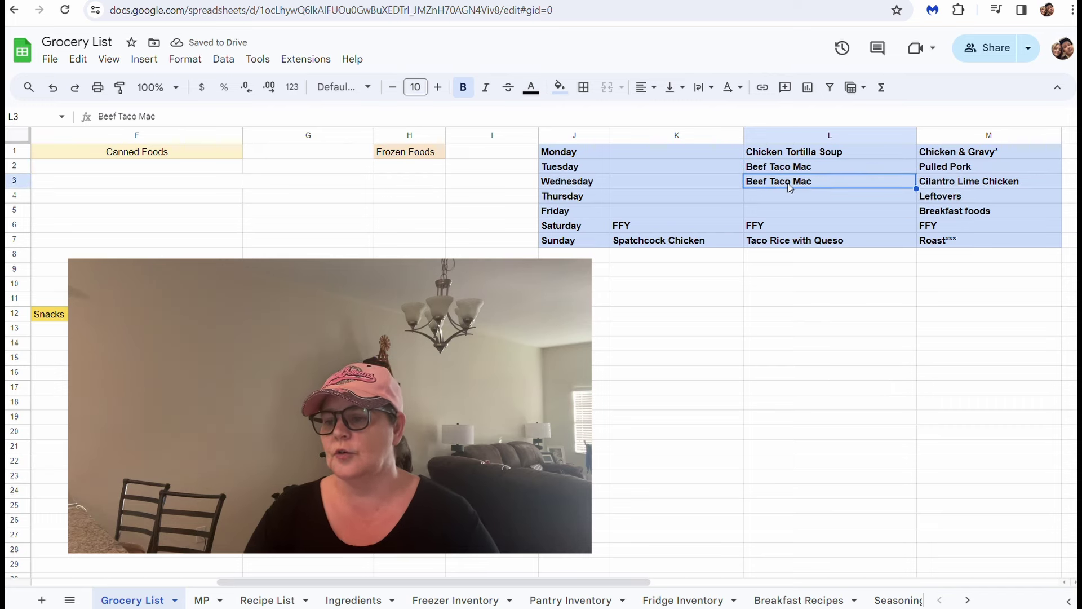
key(Delete)
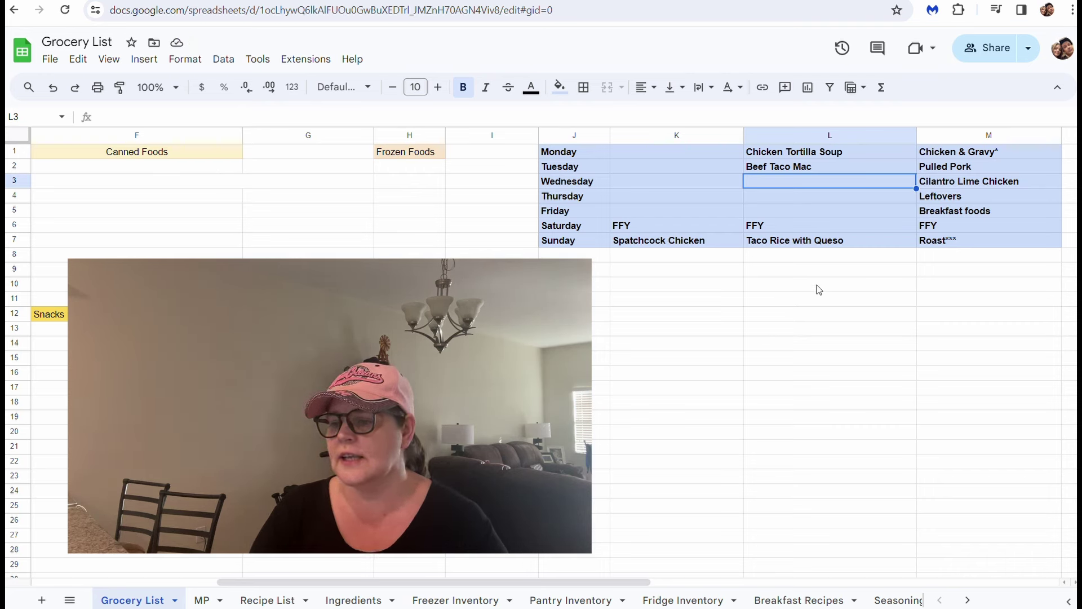
Move Chicken & Gravy* from Monday in M1 to Wednesday in L3, clearing the original cell
click(808, 168)
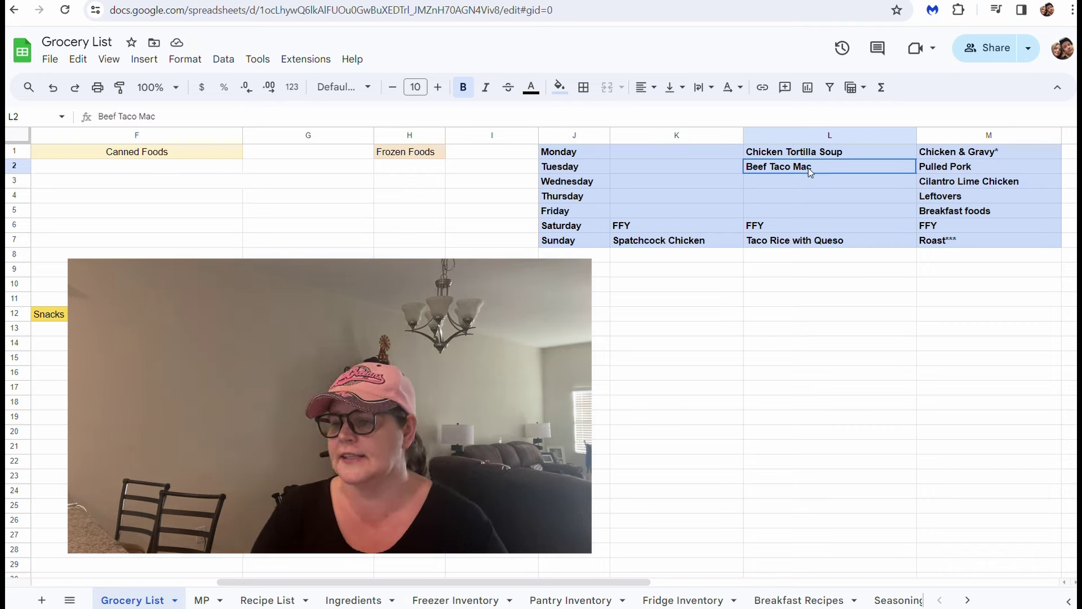
click(850, 181)
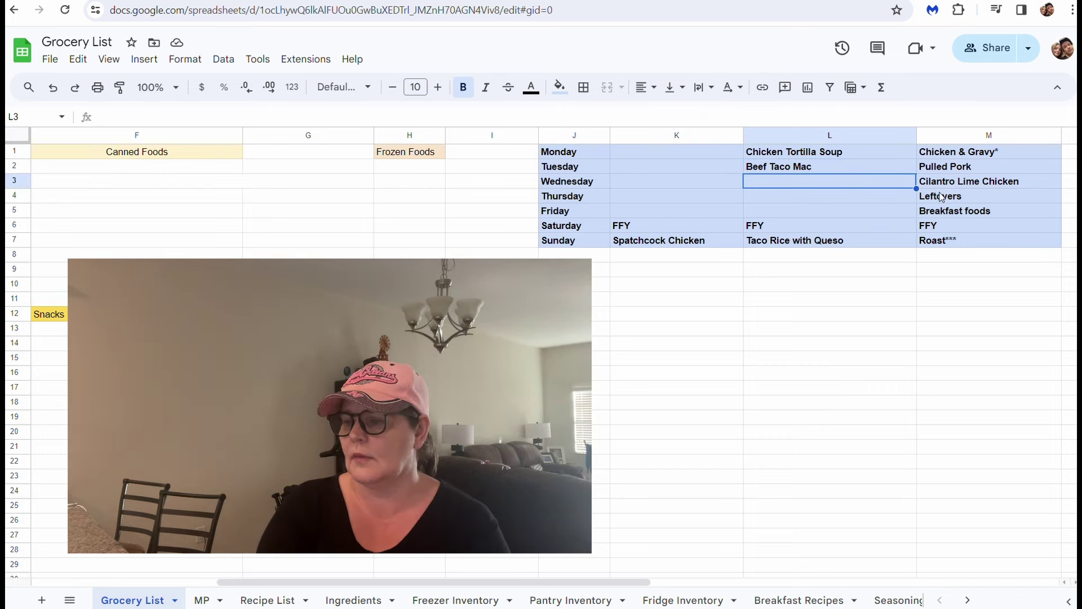
click(960, 152)
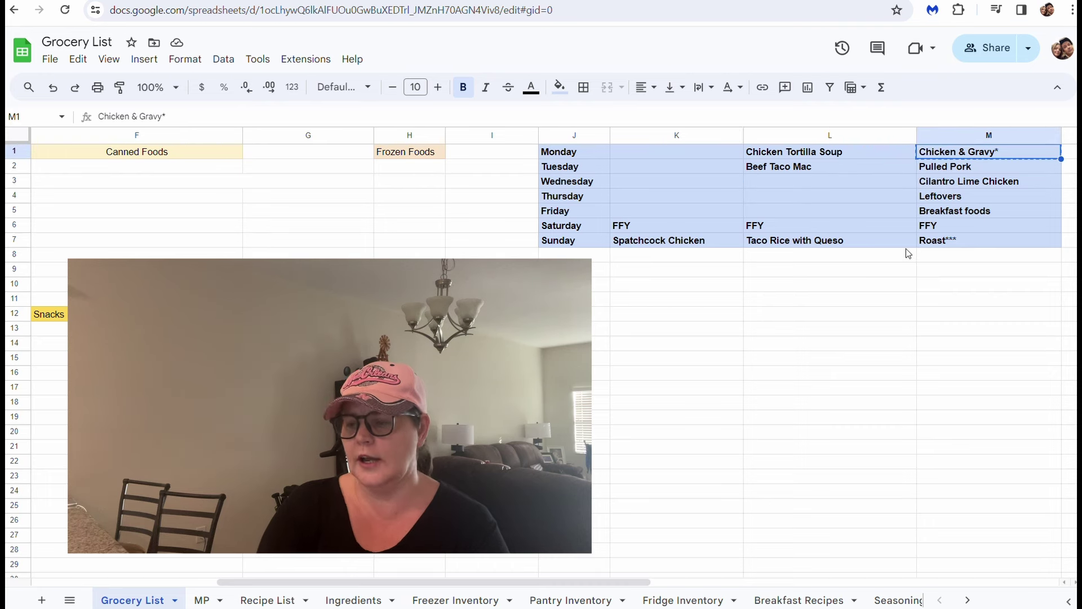
click(758, 180)
key(ctrl+v)
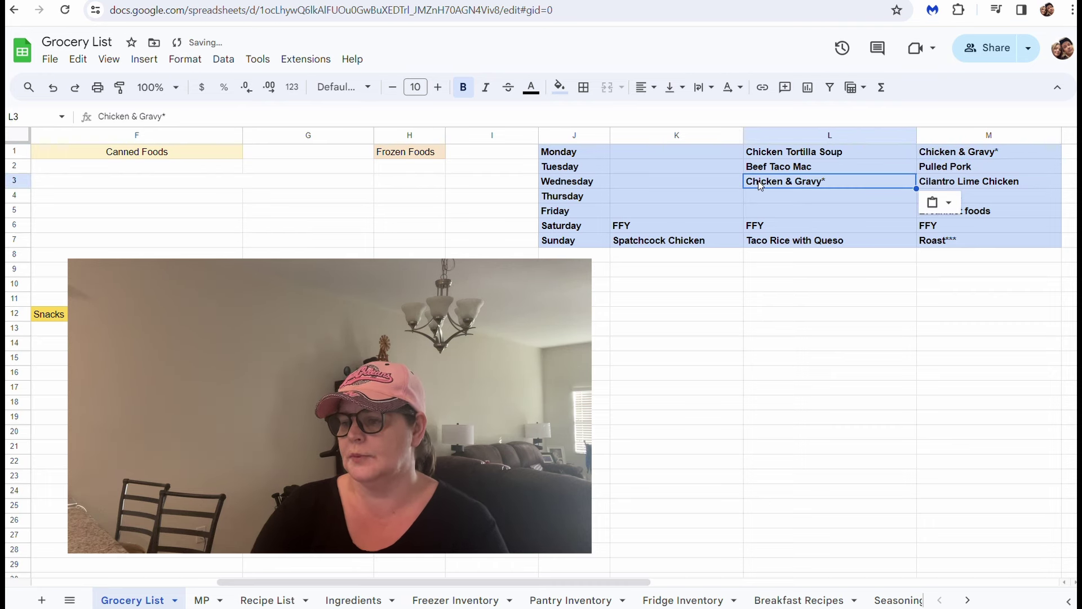
click(952, 154)
key(Delete)
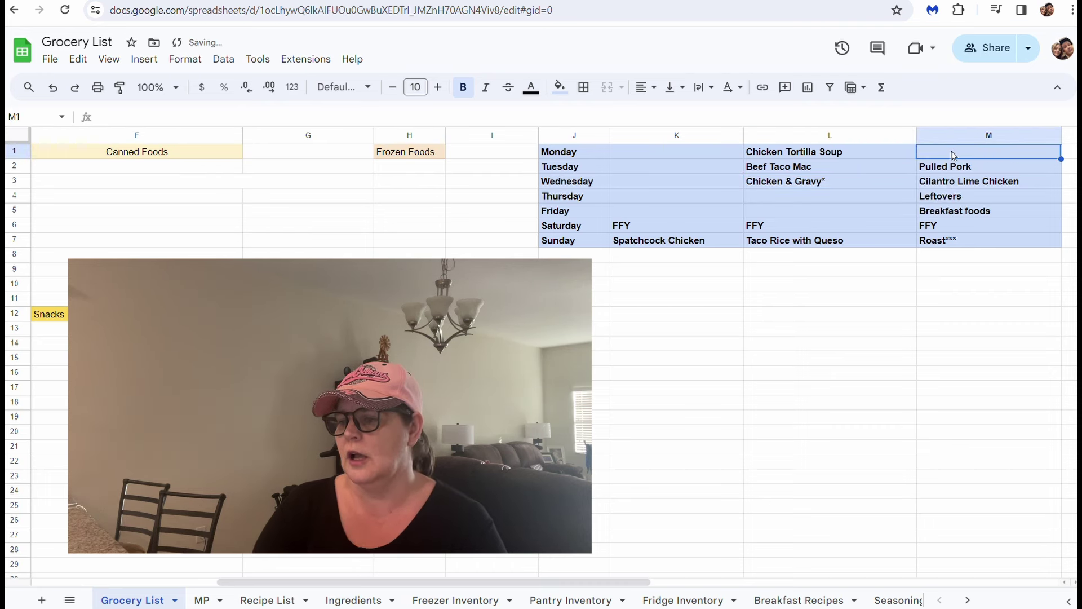
Move Pulled Pork from Tuesday in M2 to Thursday in L4, clearing the original cell
click(960, 173)
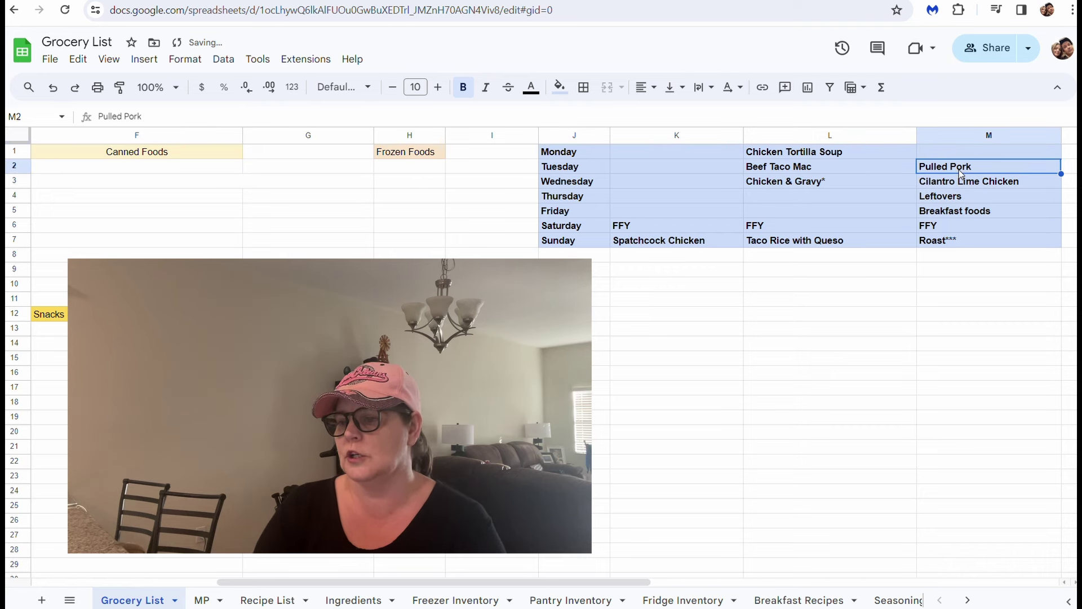
key(ctrl+c)
click(801, 201)
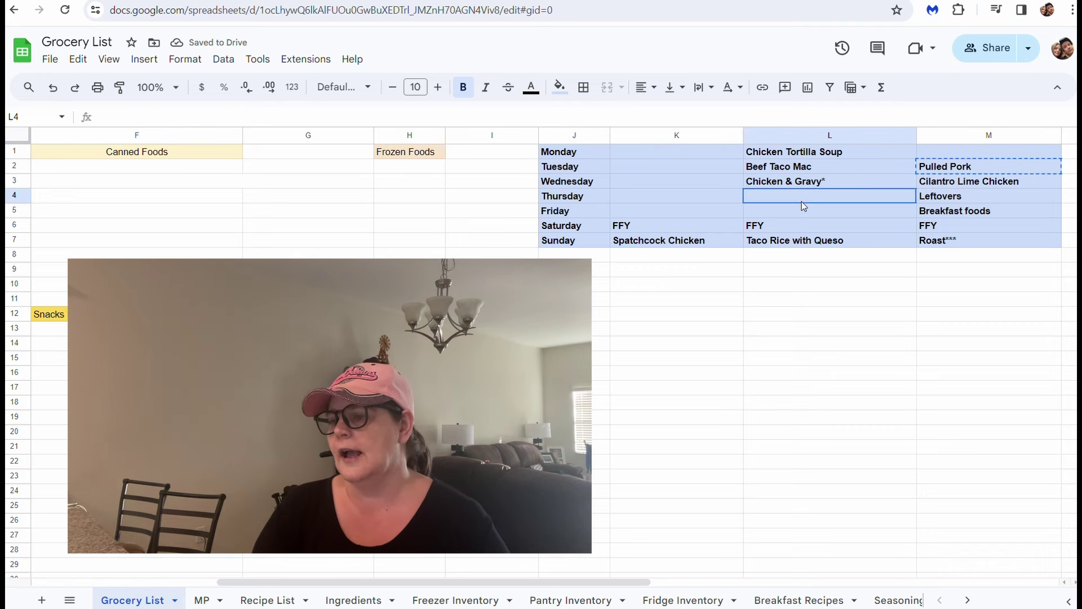
key(ctrl+v)
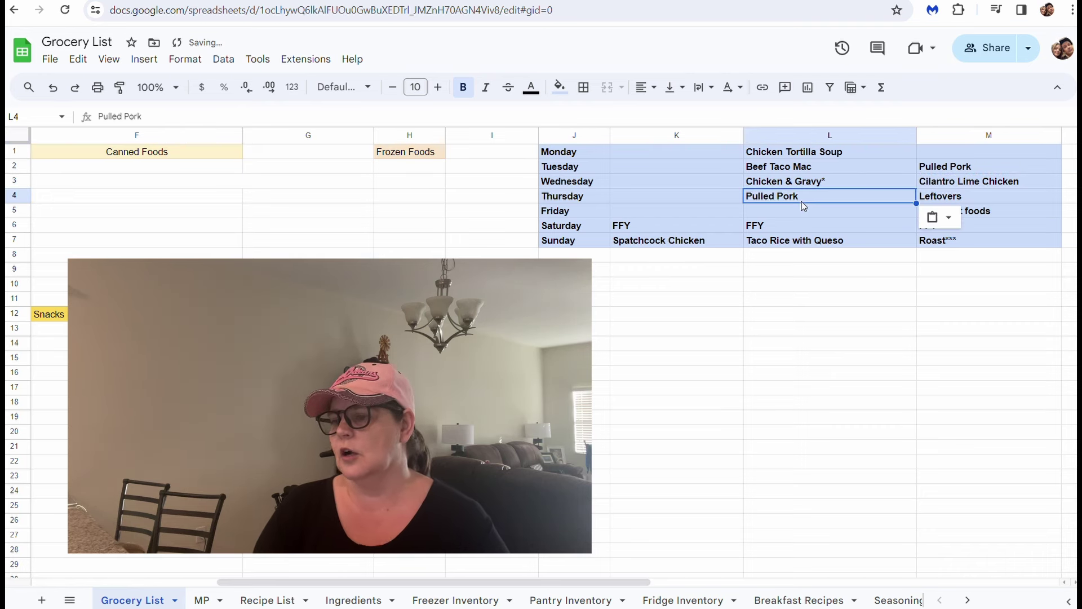
click(942, 169)
key(Delete)
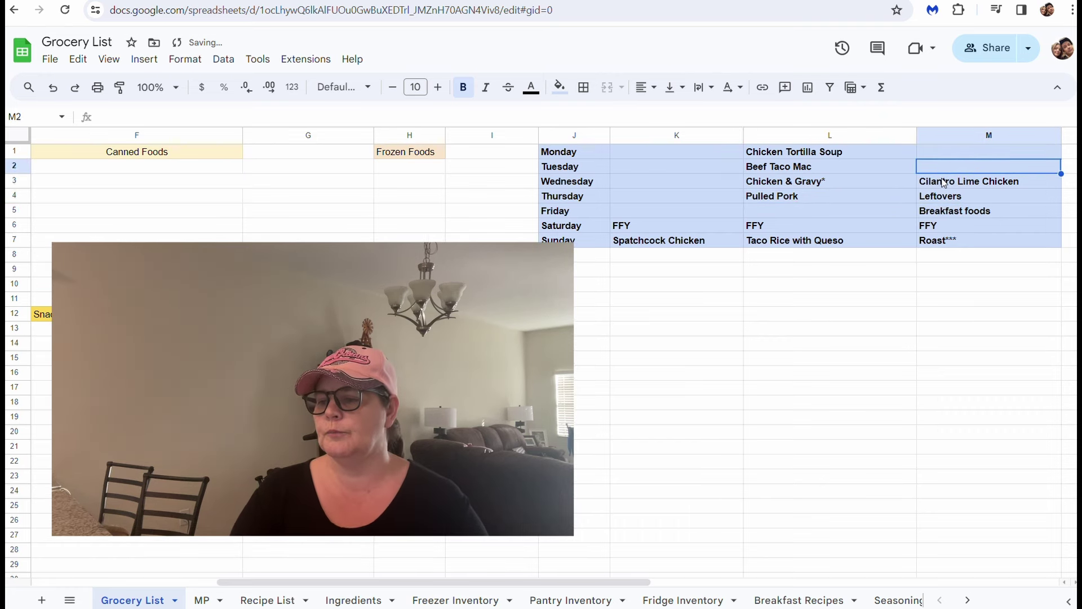
Move Breakfast foods from Friday in M5 to Friday in L5, clearing the original cell
click(953, 216)
key(ctrl+c)
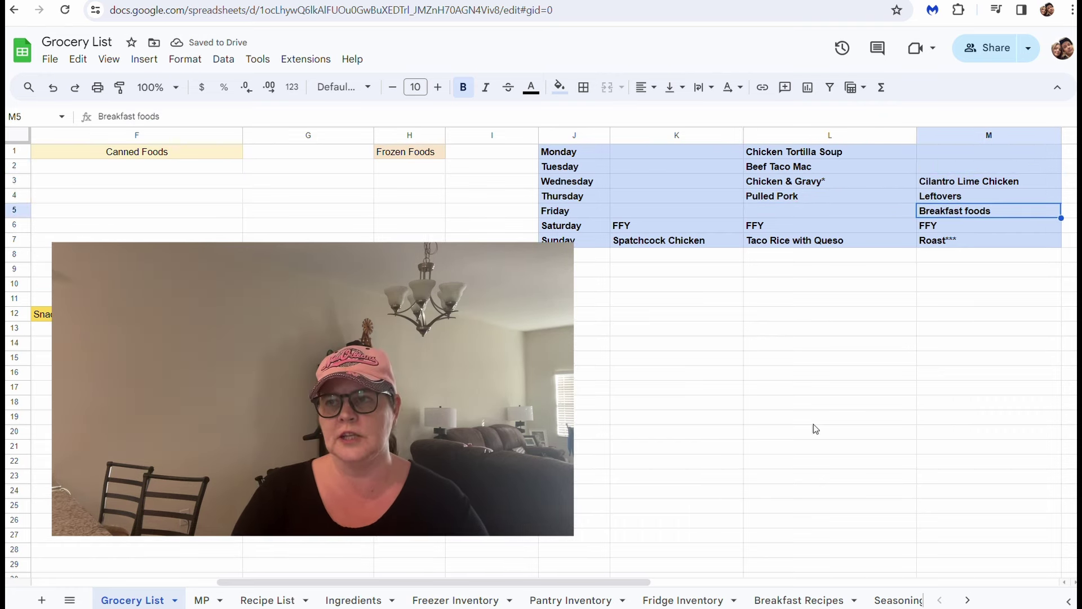
click(772, 212)
key(ctrl+v)
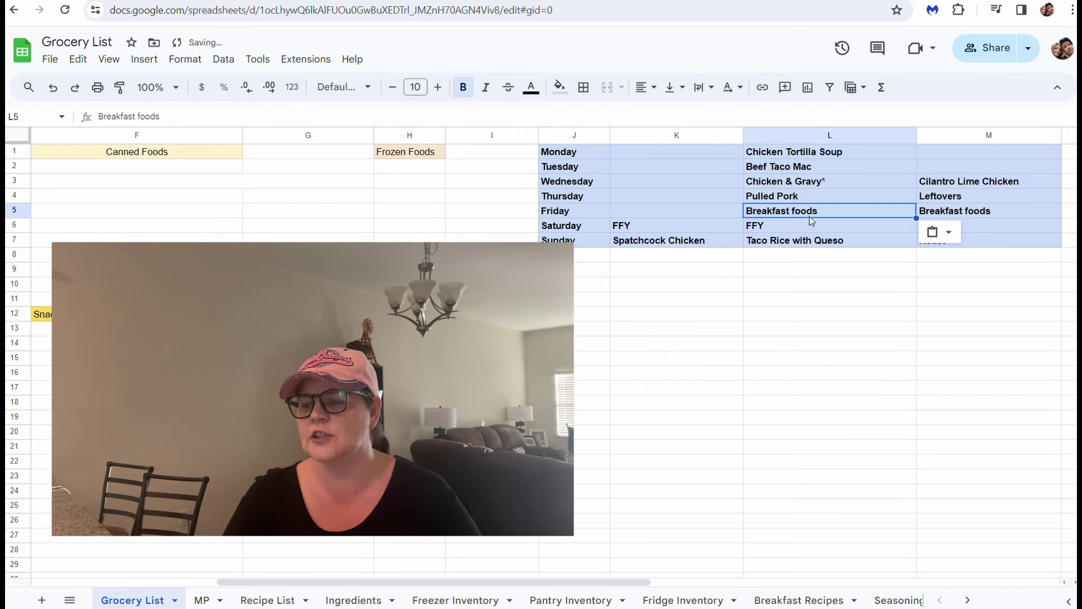
click(965, 211)
key(Delete)
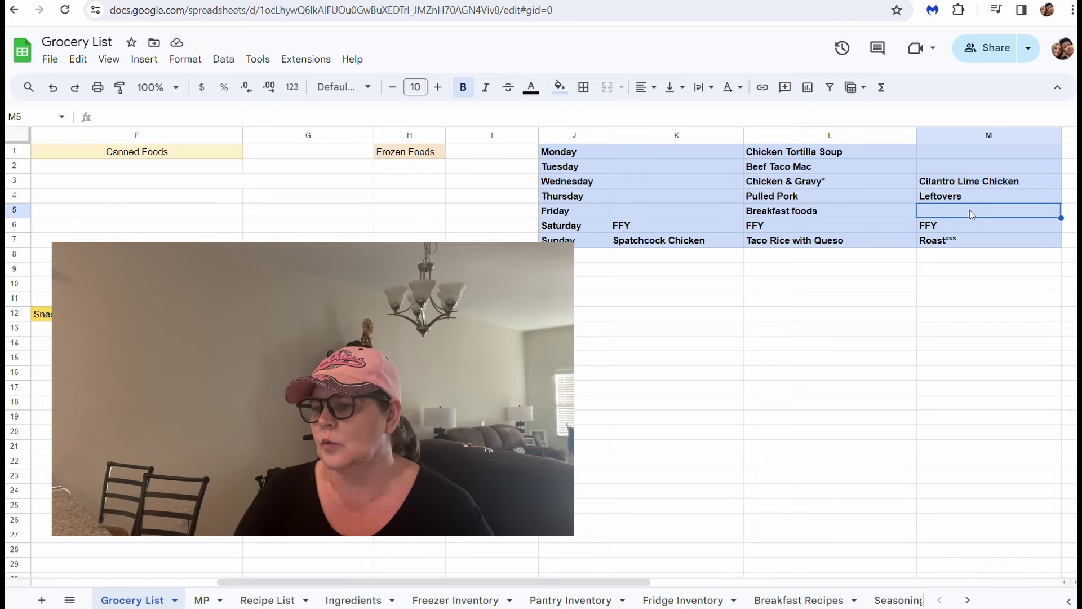
Move Cilantro Lime Chicken and Leftovers from M3:M4 up to Monday and Tuesday in M1:M2, clearing the original cells
drag(970, 197, 969, 182)
key(ctrl+x)
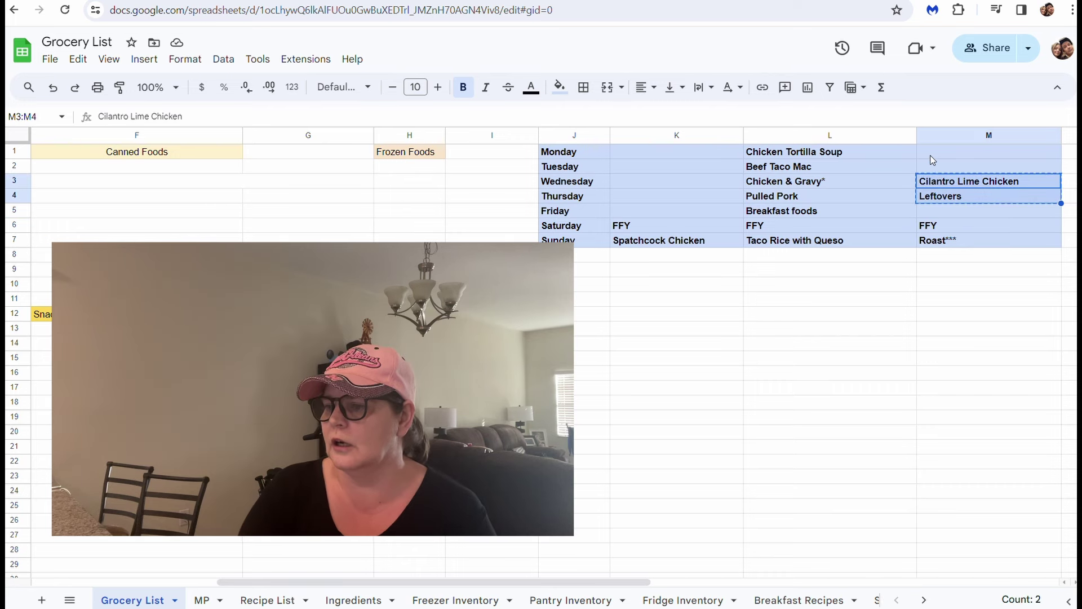
click(930, 156)
key(ctrl+v)
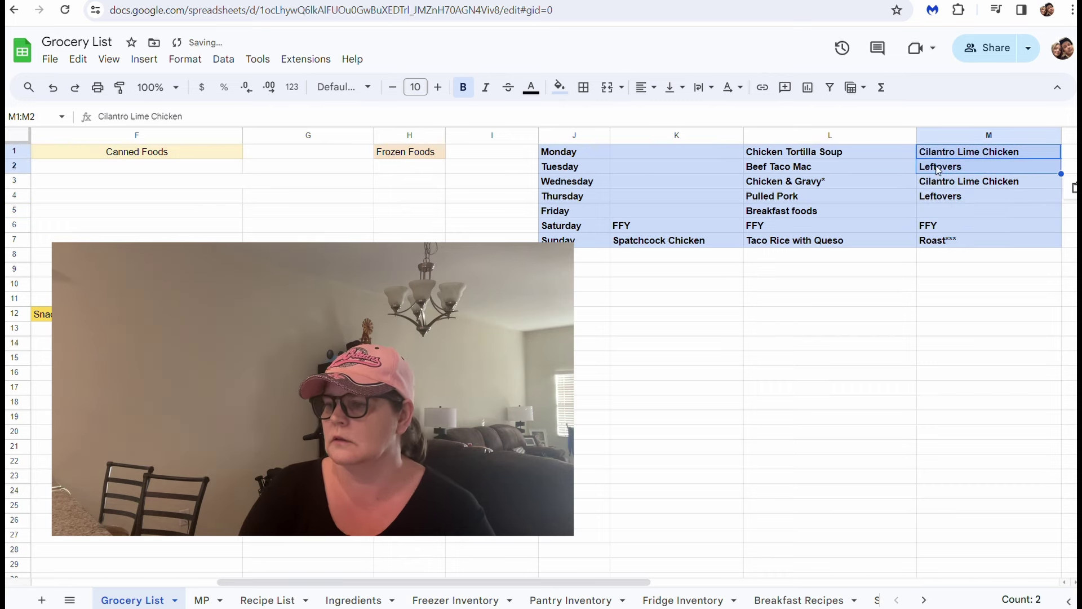
click(940, 183)
drag(940, 183, 940, 198)
key(Delete)
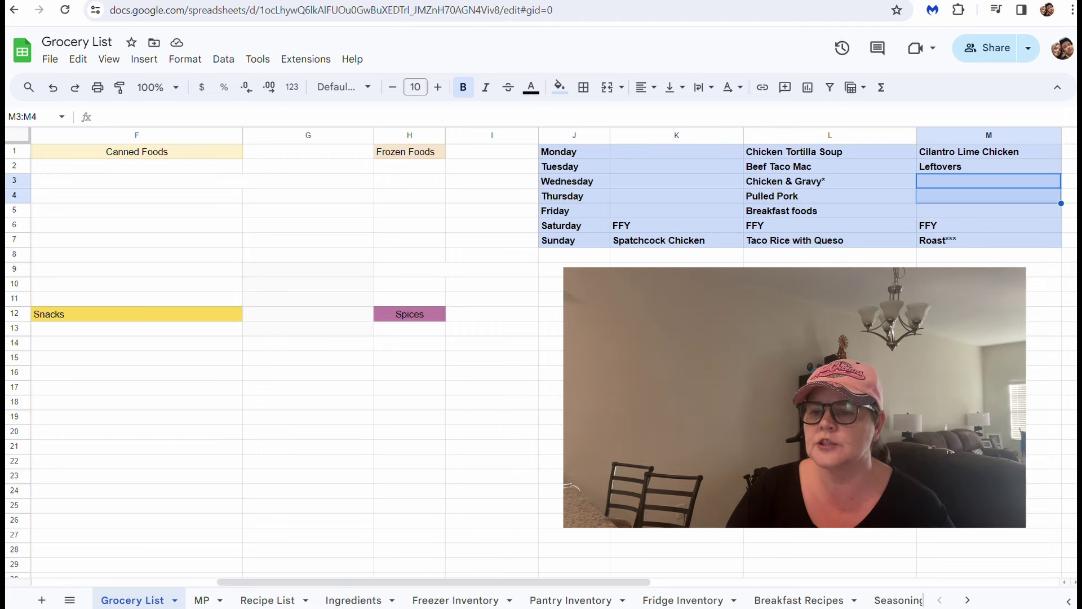
On the MP sheet, strike through the Week 1 meals for Sunday to Tuesday in B7:B9
click(202, 600)
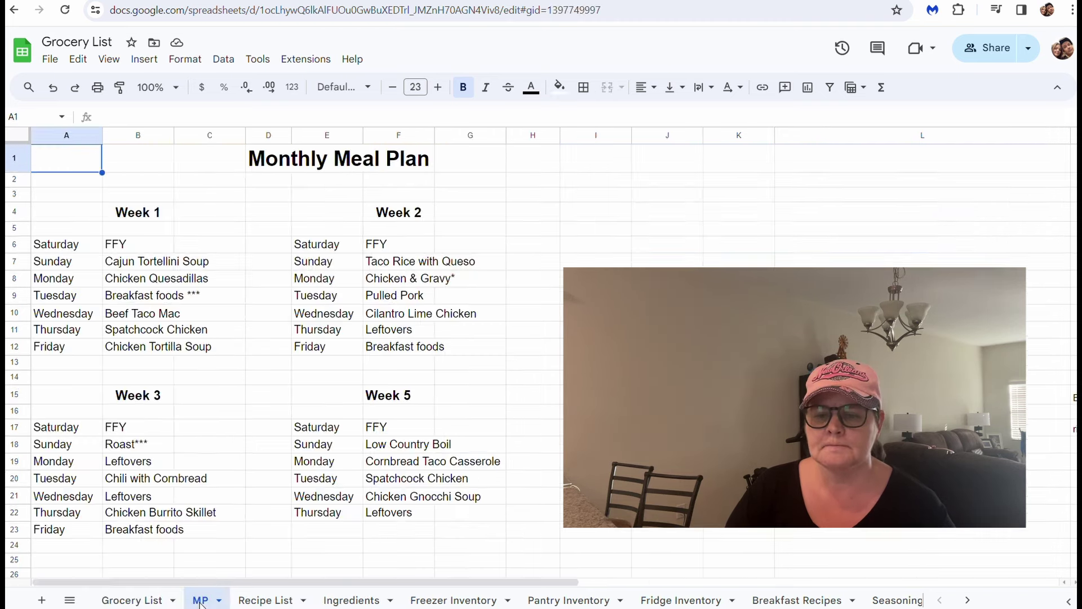
drag(155, 262, 179, 301)
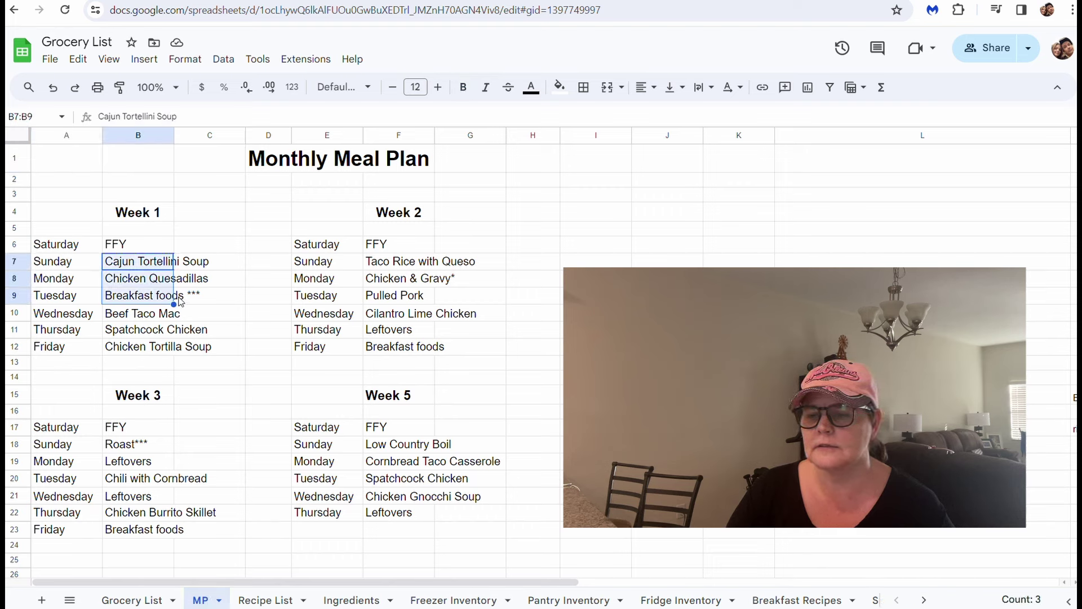
click(508, 87)
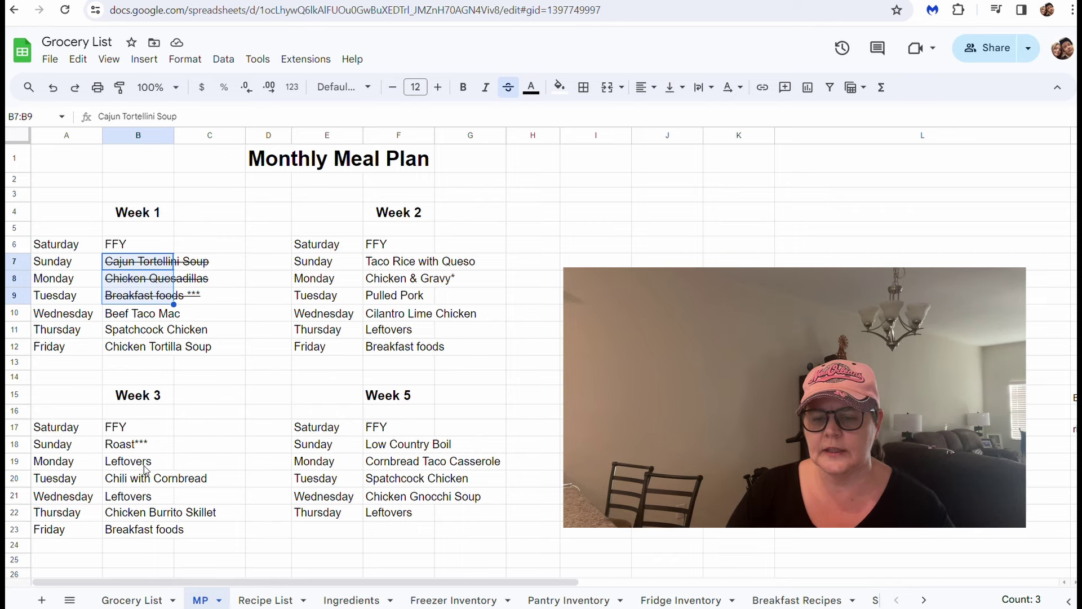
On the Grocery List sheet, move Taco Rice with Queso from Sunday in L7 to the spare cell L10, clearing L7
click(131, 599)
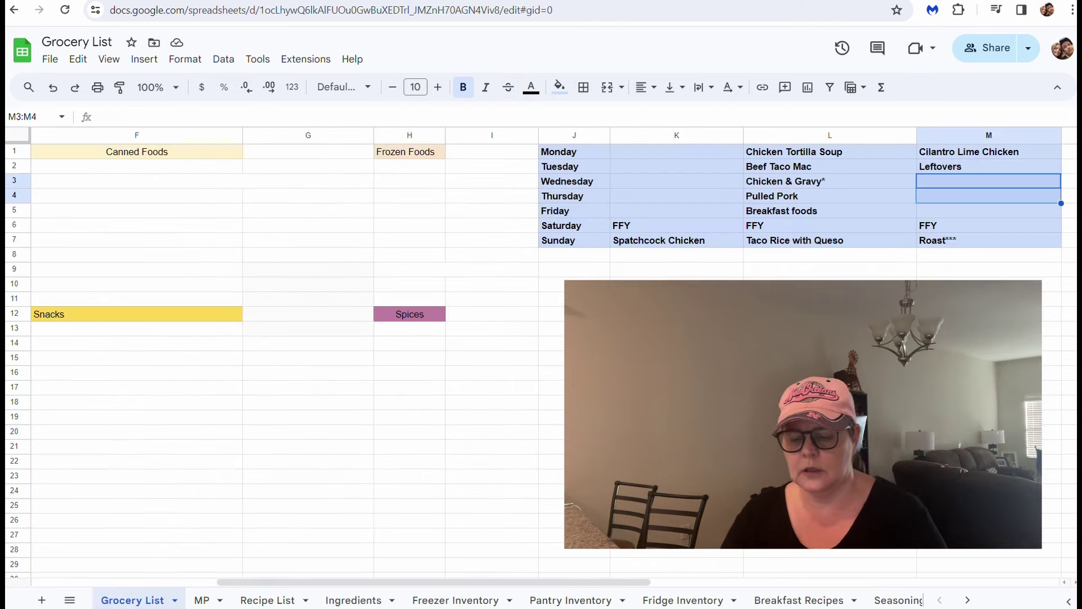
click(784, 246)
key(ctrl+c)
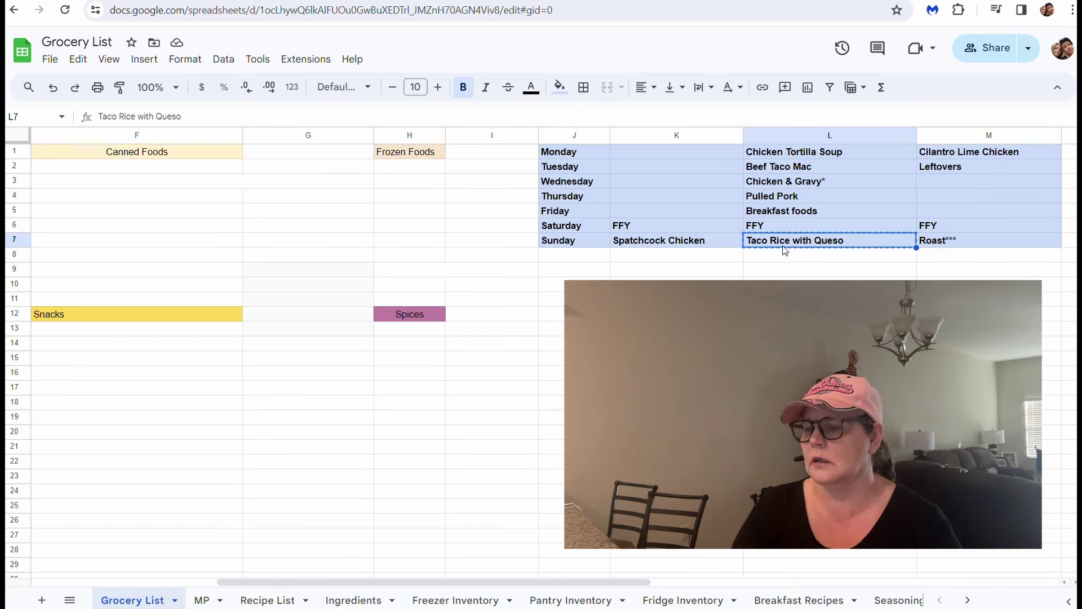
click(789, 284)
key(ctrl+v)
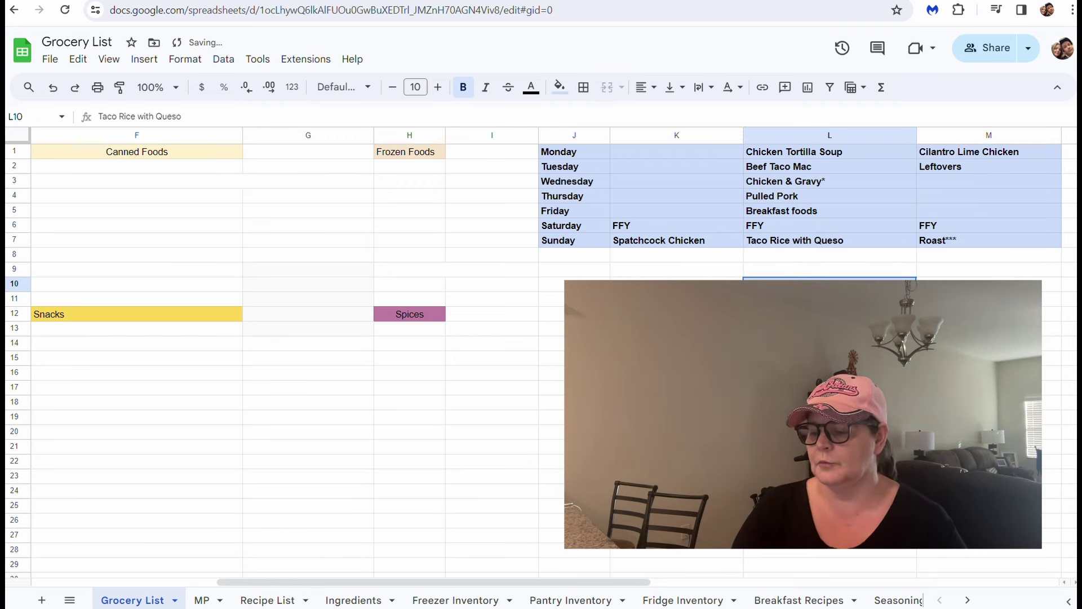
click(803, 246)
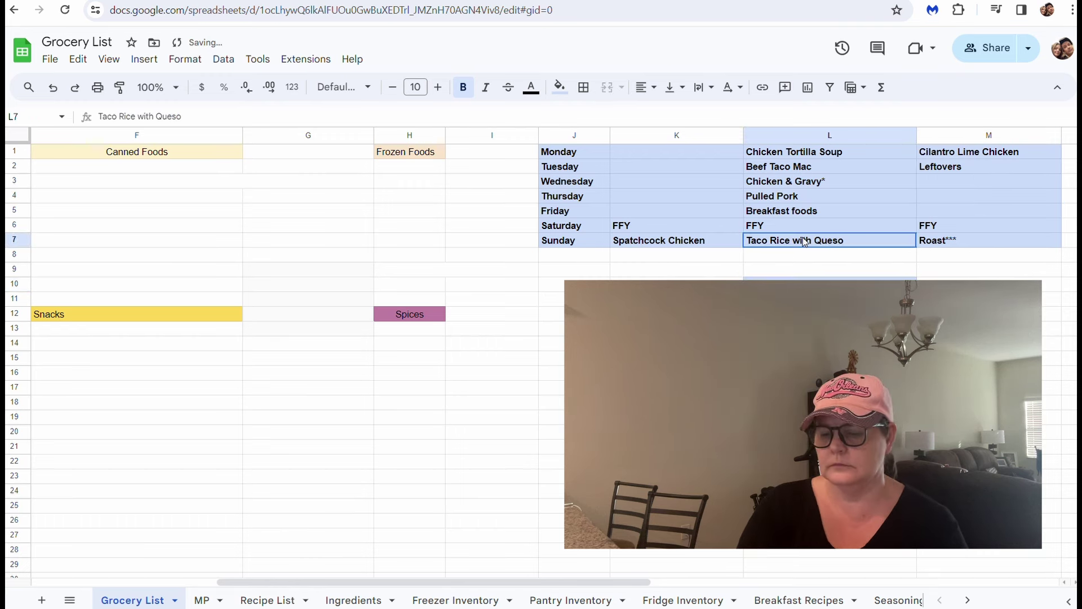
key(Delete)
Move Roast*** from Sunday in M7 to Sunday in L7, clearing the original cell
click(946, 247)
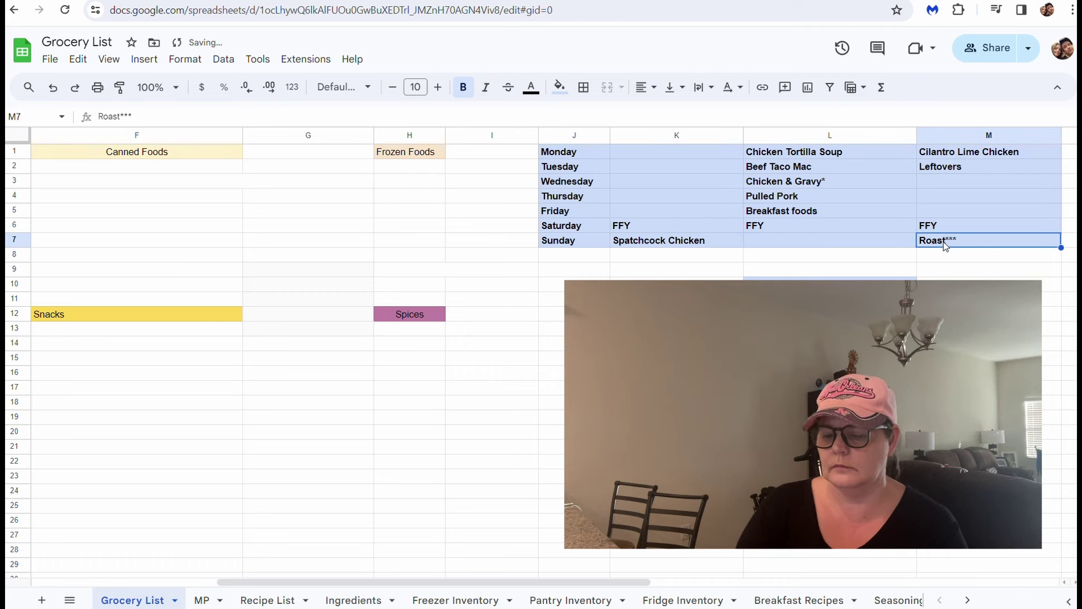
key(ctrl+c)
click(792, 246)
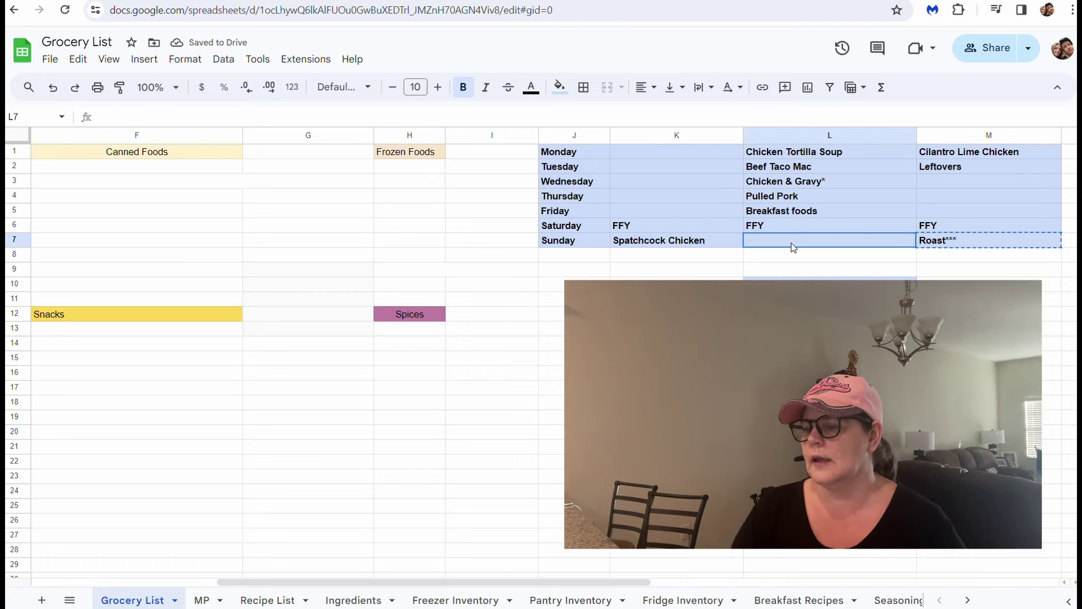
key(ctrl+v)
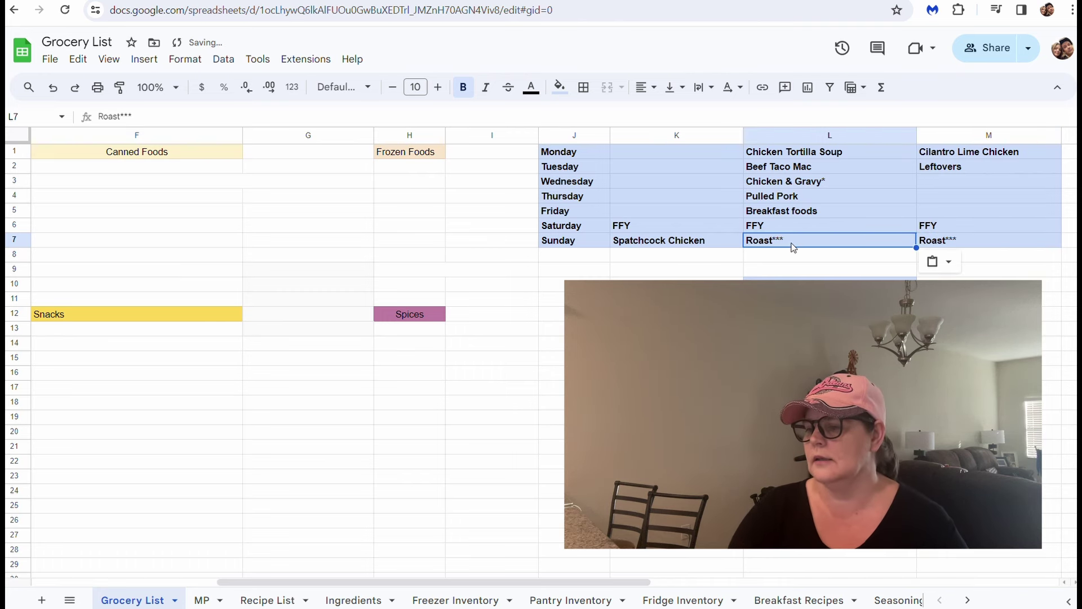
click(956, 246)
key(Delete)
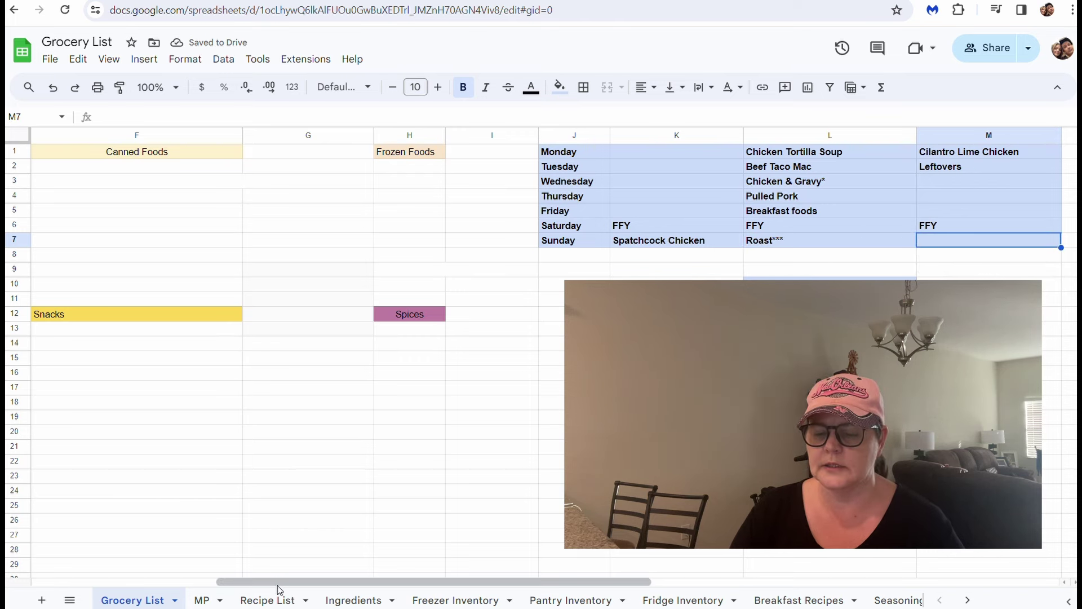
Try to copy Chicken Burrito Skillet from B22 on the MP sheet into Thursday's cell M4, and undo the paste
click(203, 600)
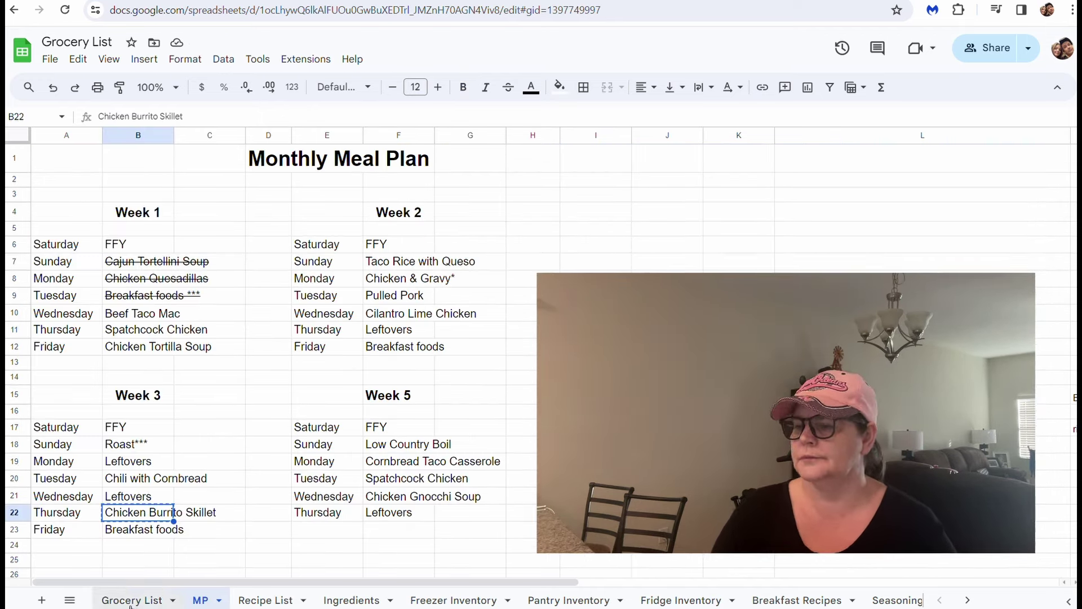
click(156, 601)
click(937, 183)
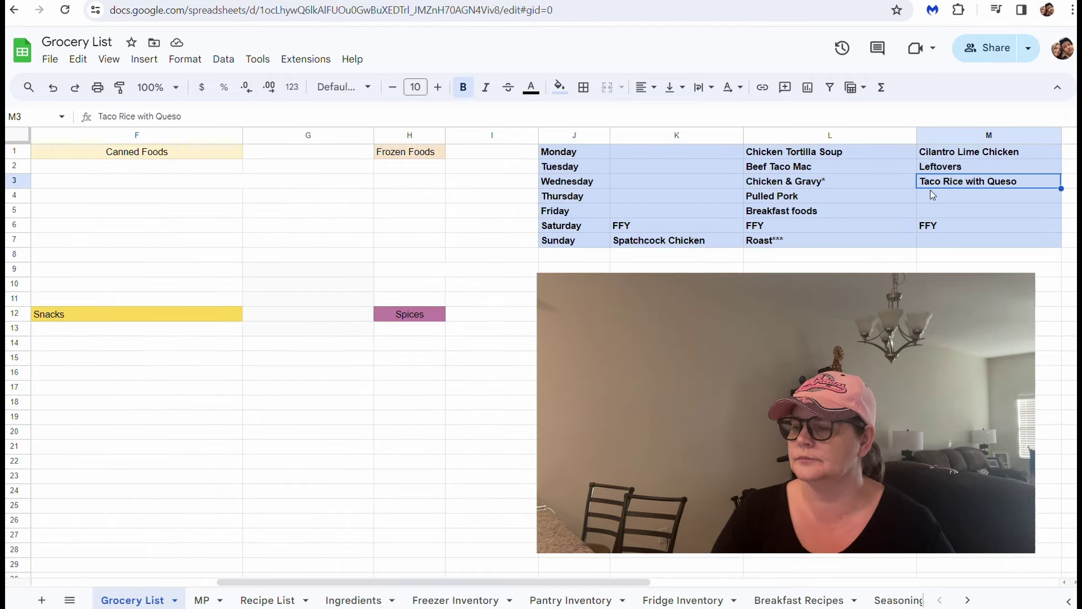
click(934, 196)
key(ctrl+v)
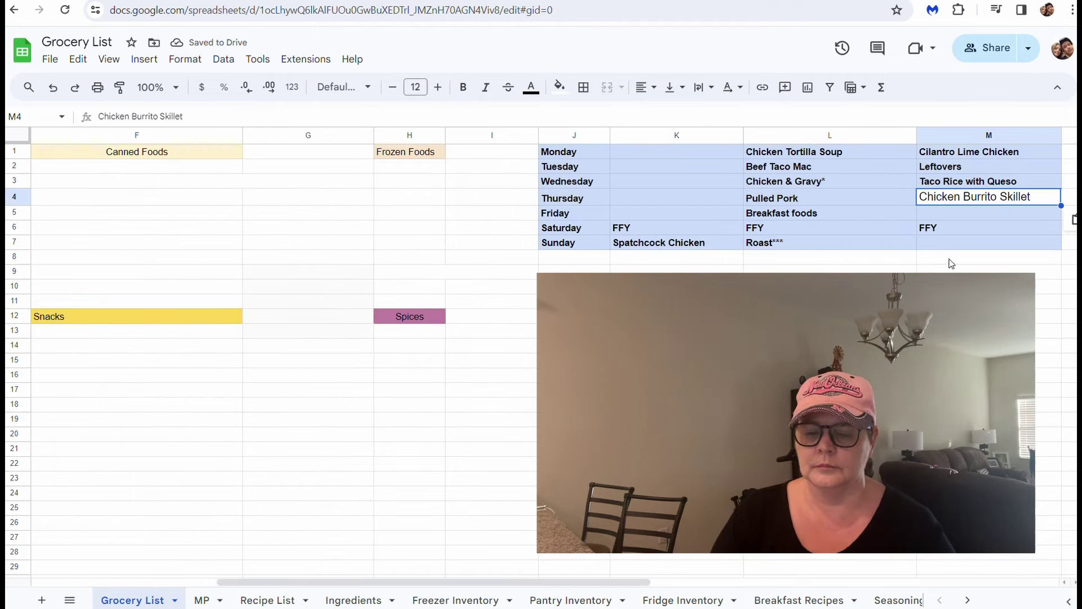
key(ctrl+z)
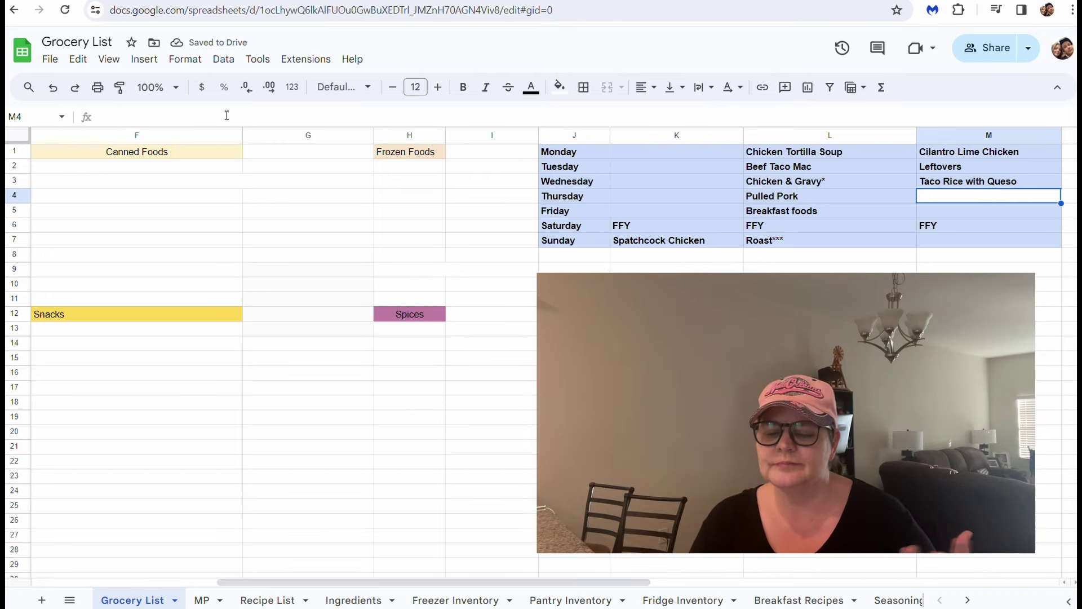
click(55, 89)
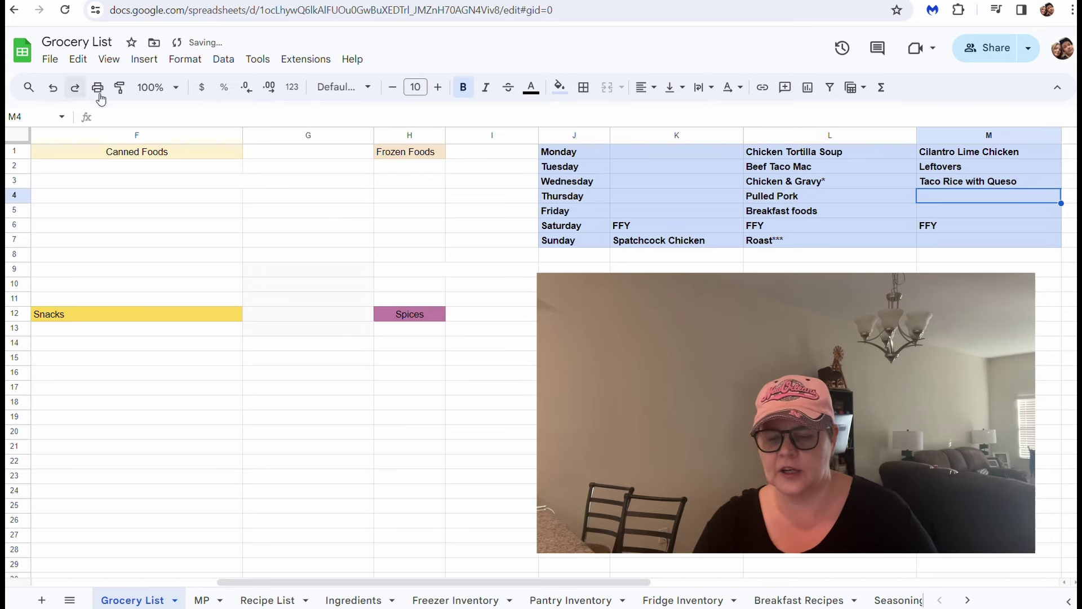
Copy Spatchcock Chicken and Chicken Gnocchi Soup from MP's F20:F21 into Thursday and Friday in M4:M5 on Grocery List as values only
click(203, 599)
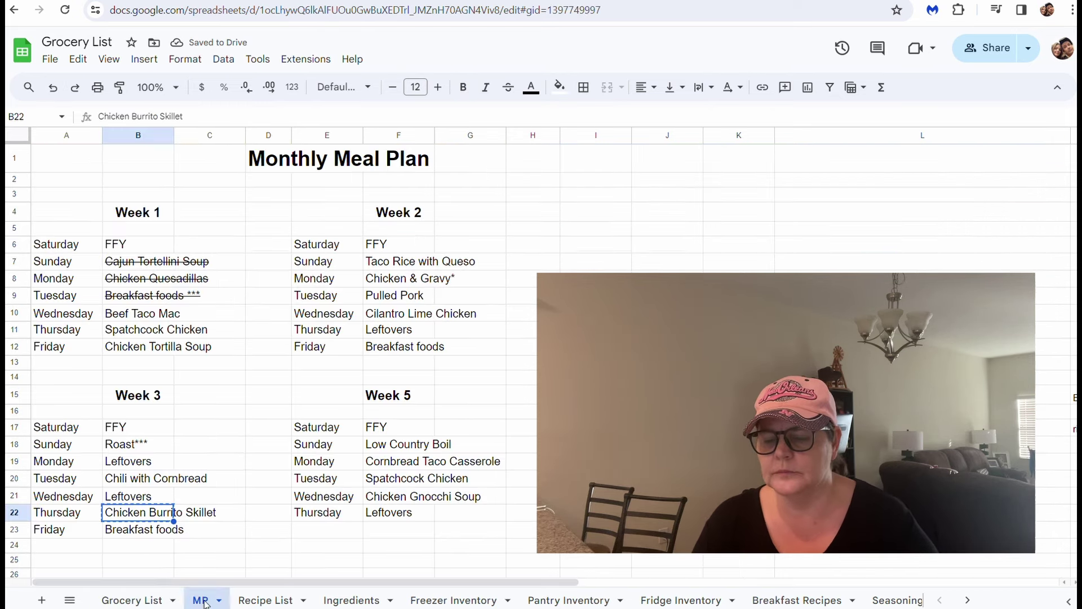
drag(404, 482, 413, 500)
key(ctrl+c)
click(142, 599)
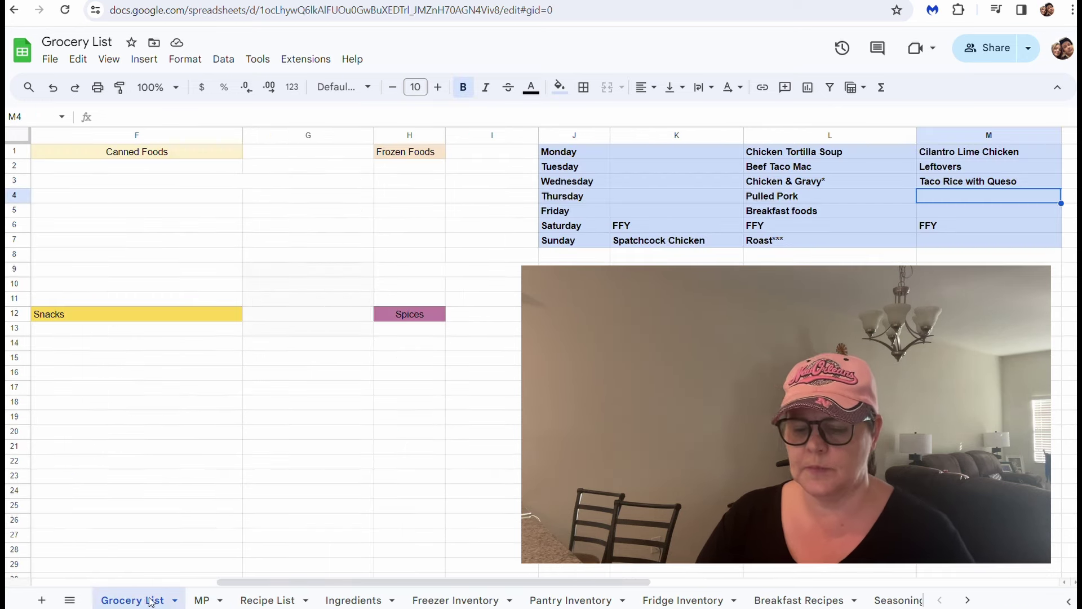
key(ctrl+v)
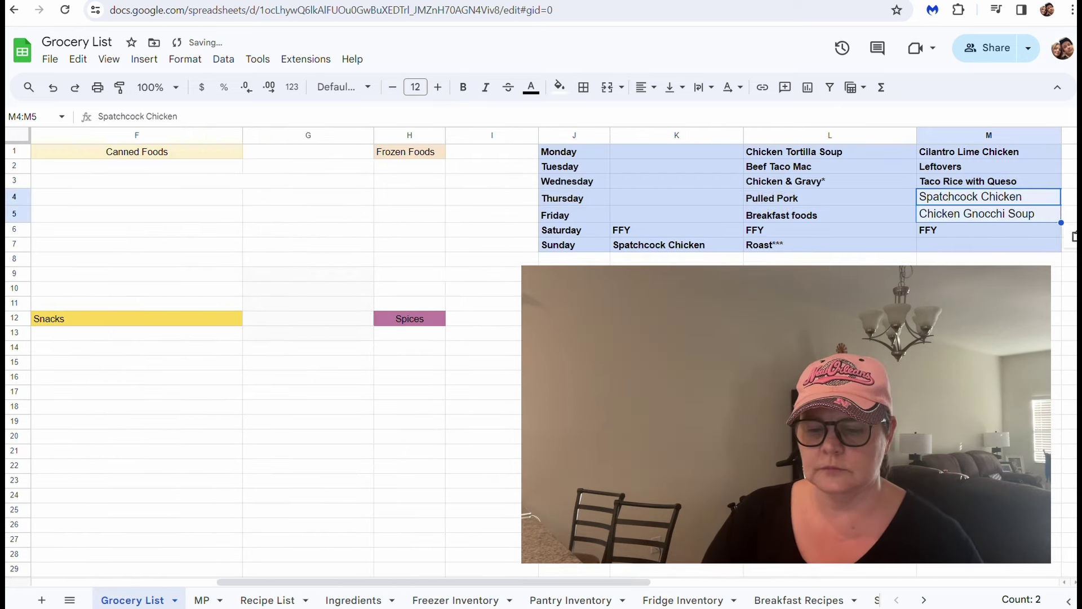
click(1073, 236)
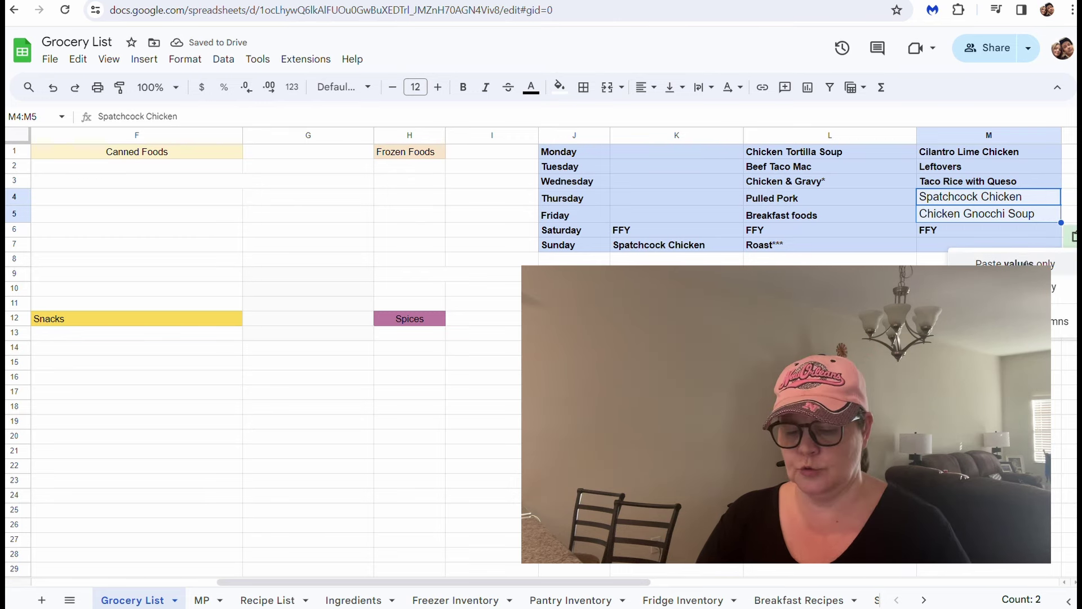
click(1015, 263)
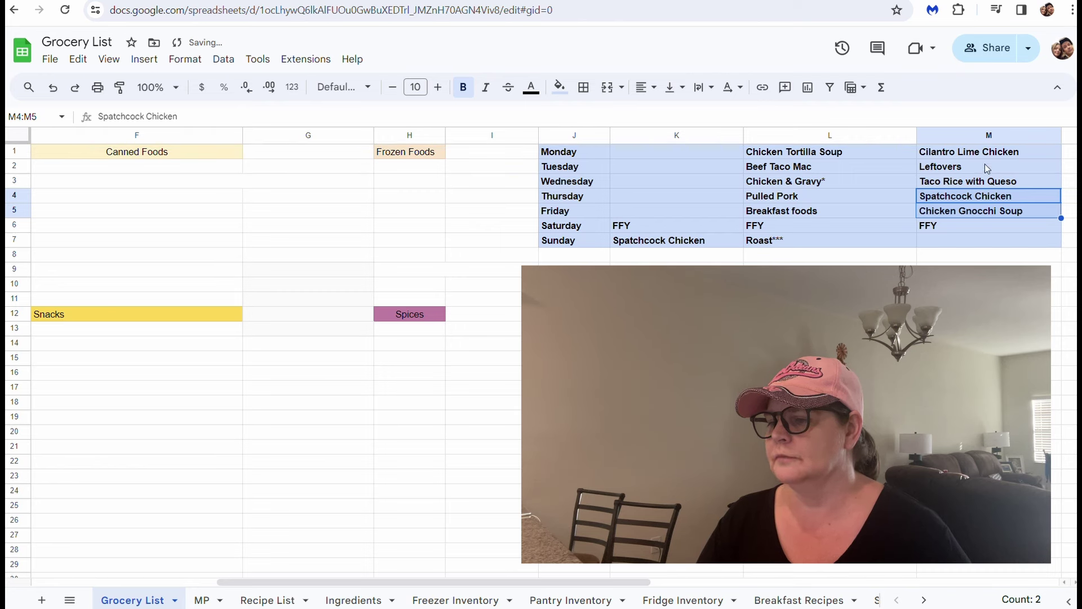
drag(983, 153, 982, 239)
click(988, 314)
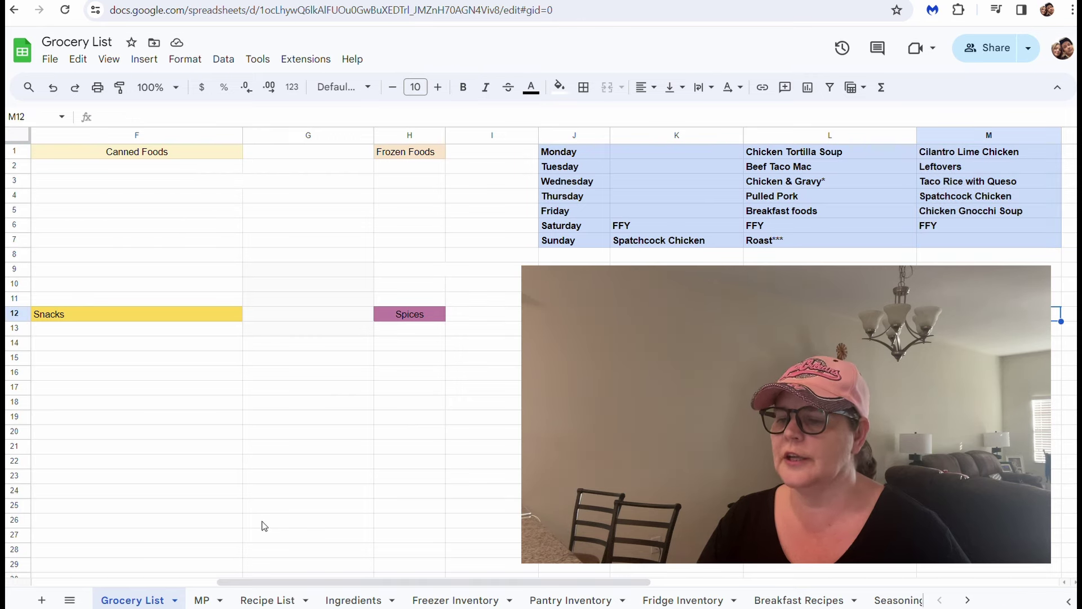
click(205, 601)
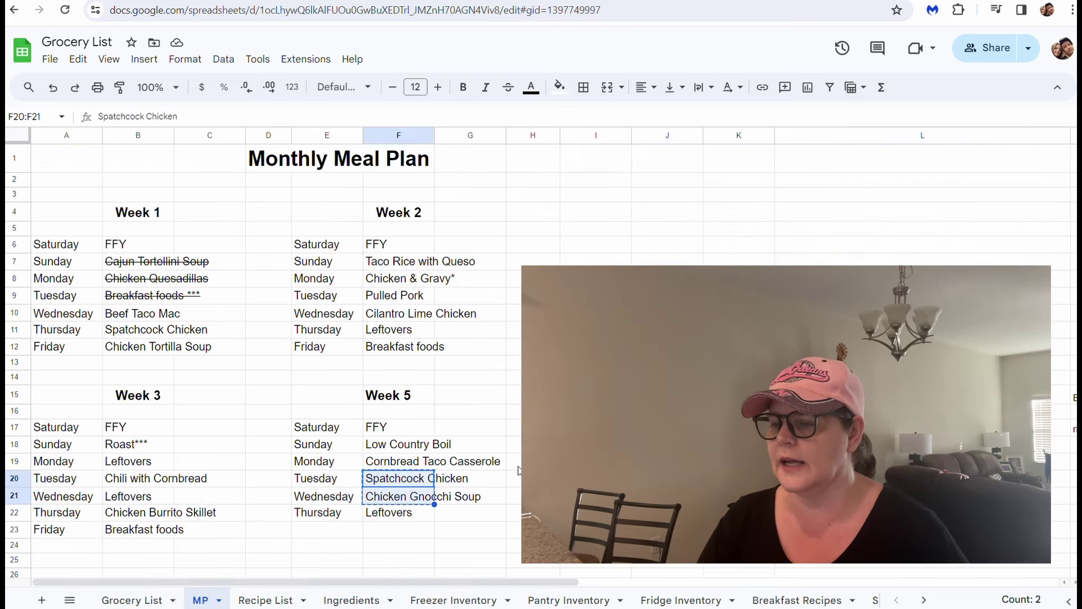
click(739, 394)
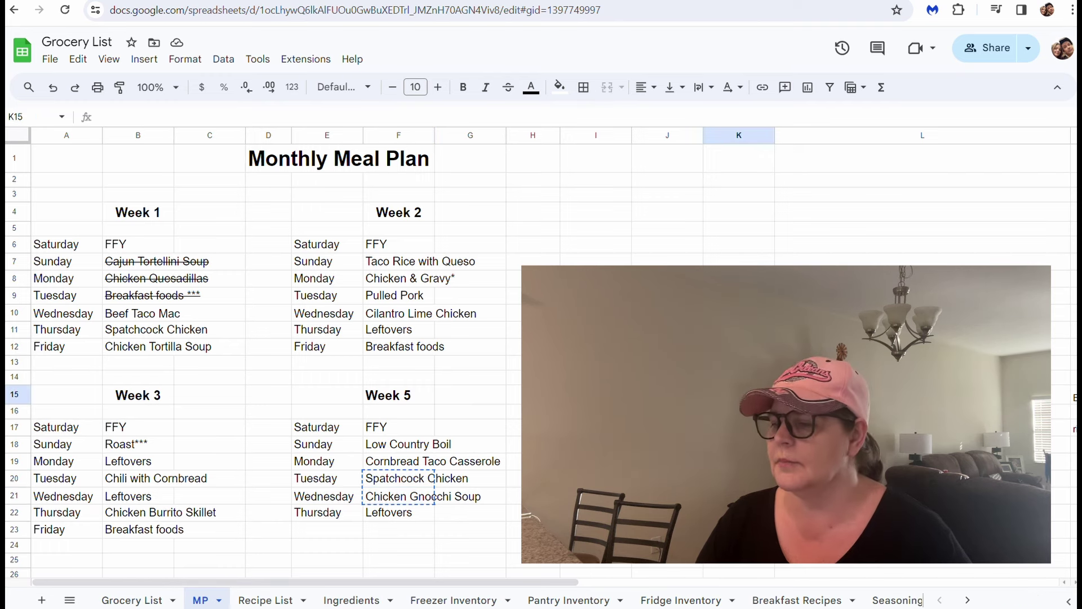
click(136, 601)
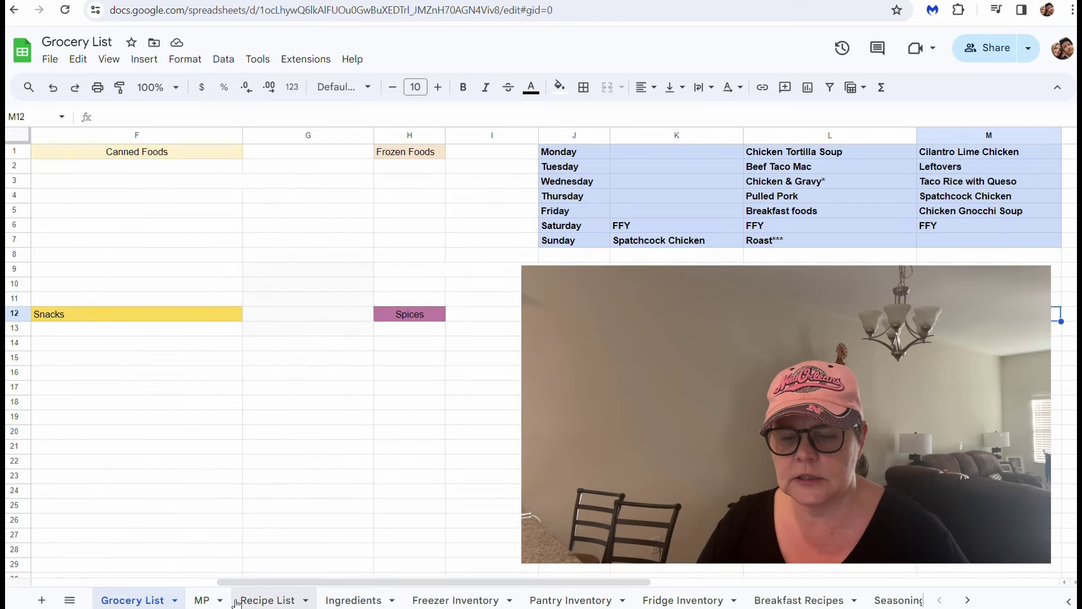
Try Chili with Cornbread from MP's B20 as values only in Sunday's cell M7 on Grocery List, and clear it again
click(212, 601)
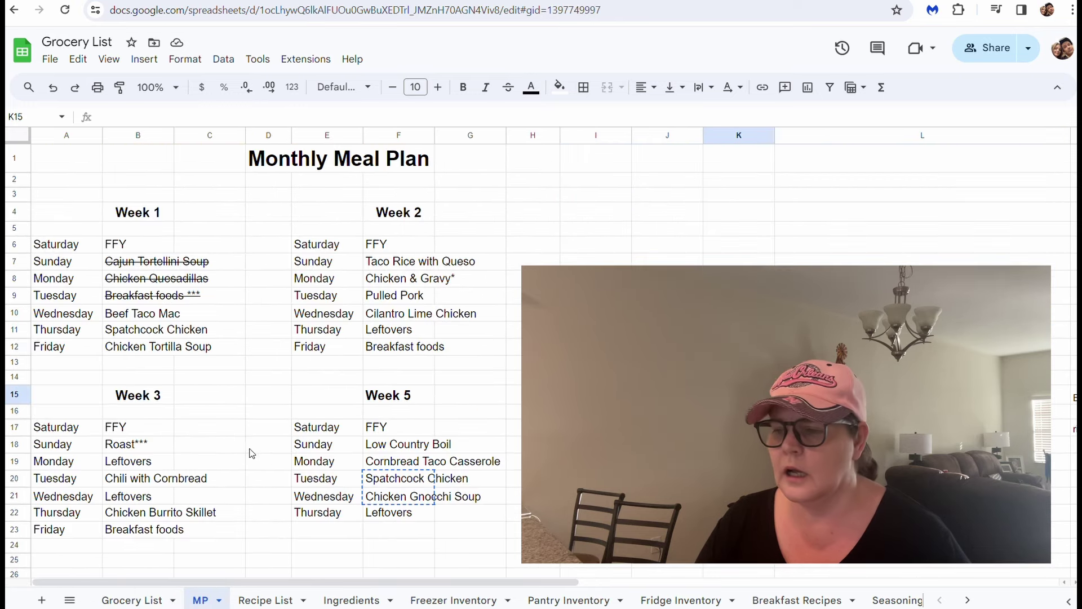
click(148, 483)
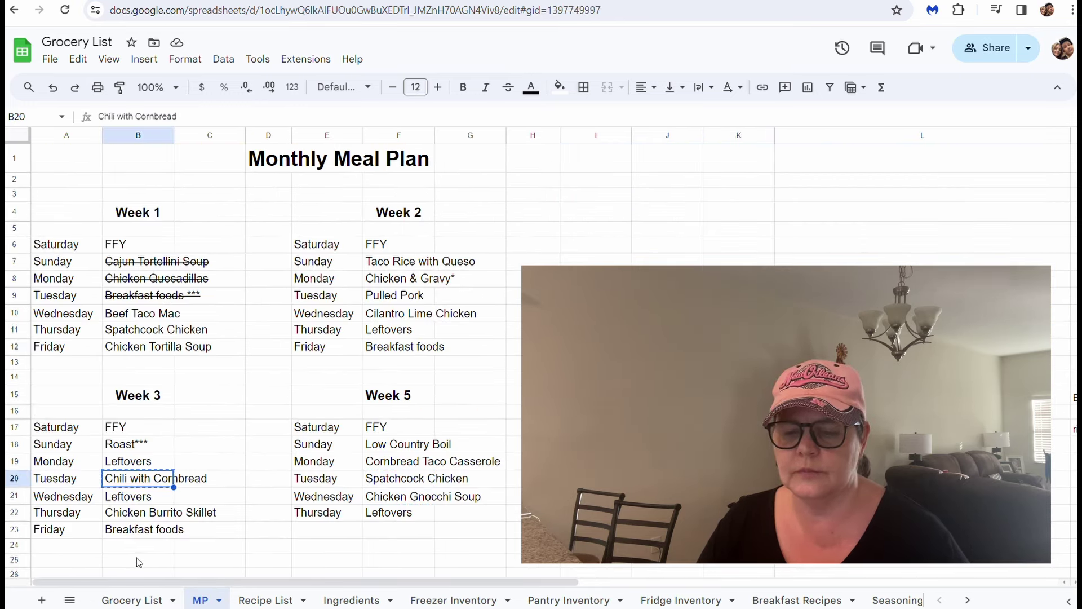
click(134, 601)
click(961, 235)
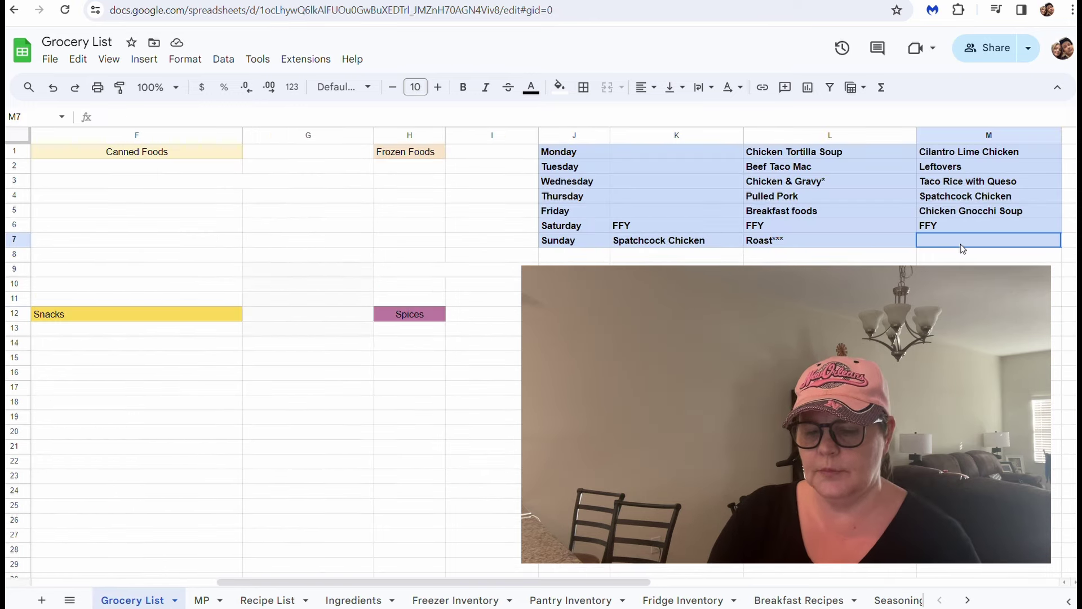
key(ctrl+v)
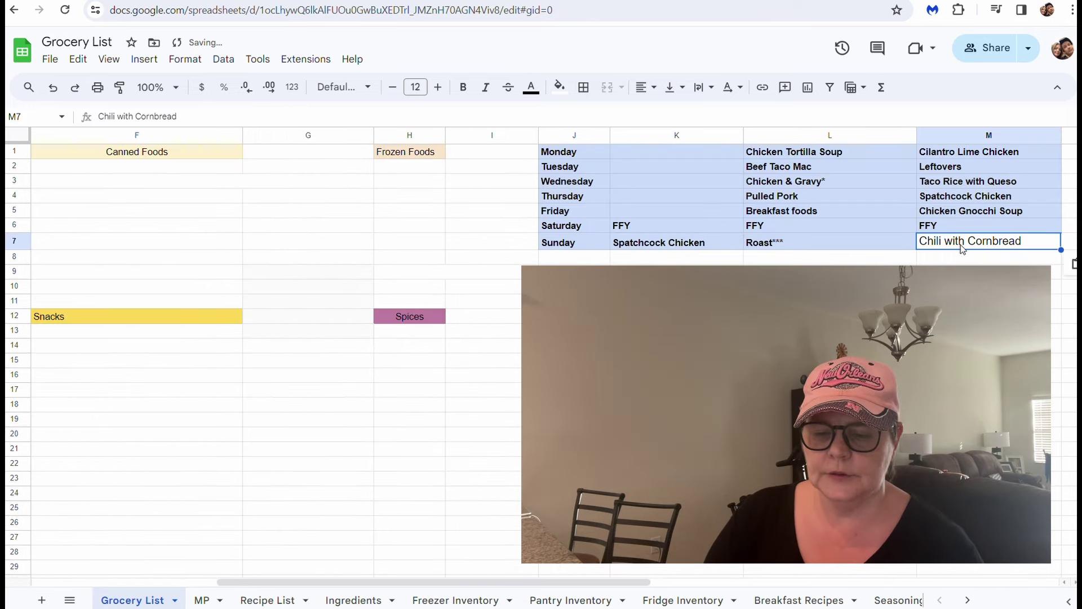
click(1070, 264)
click(1060, 292)
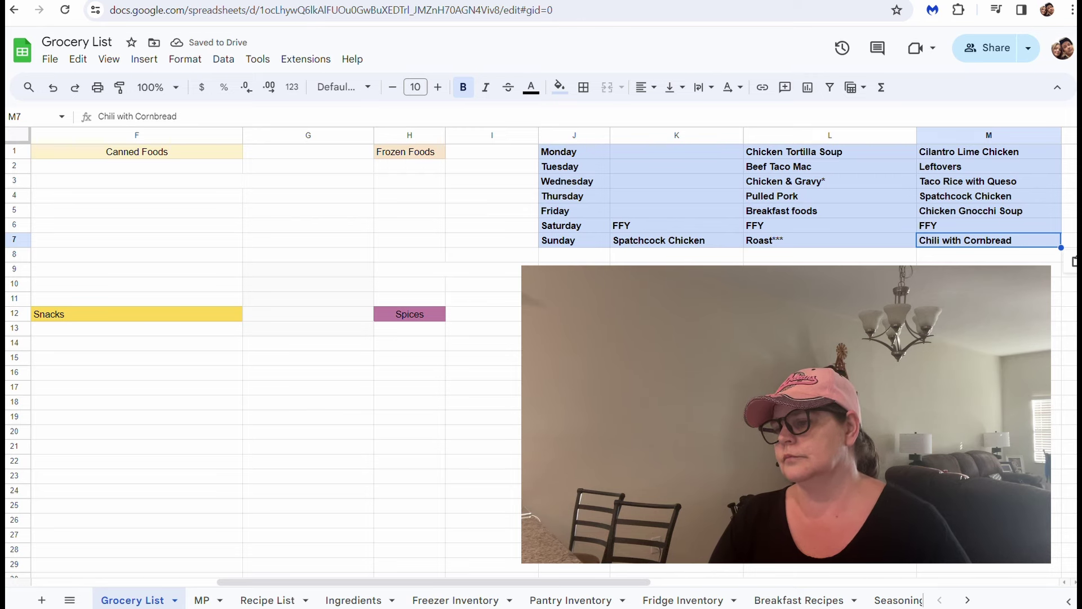
key(Delete)
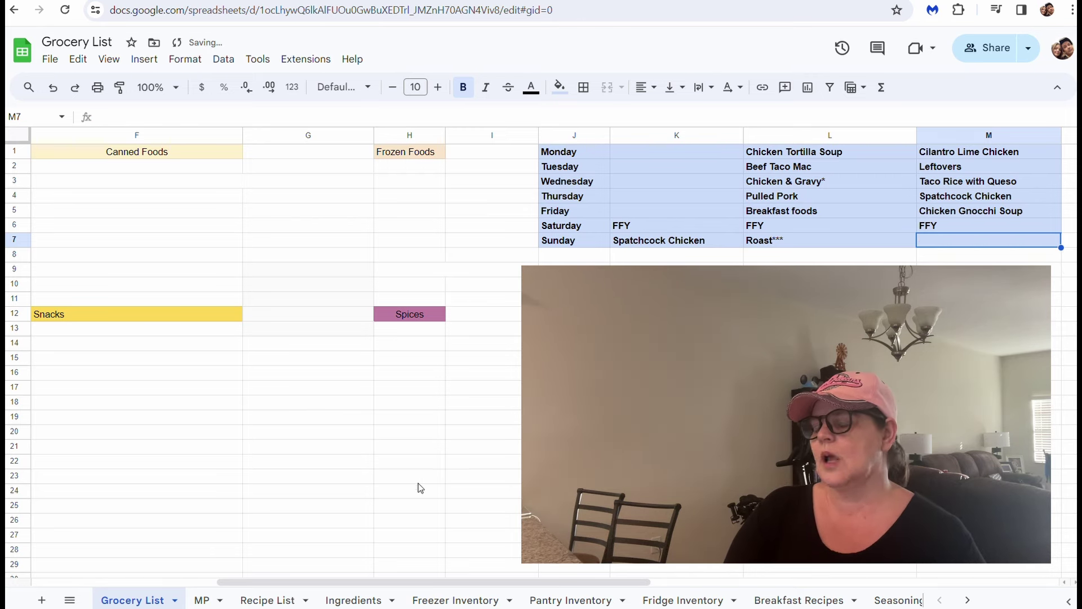
Copy Low Country Boil from F18 on the MP sheet into Sunday's cell M7 on Grocery List as values only
click(202, 599)
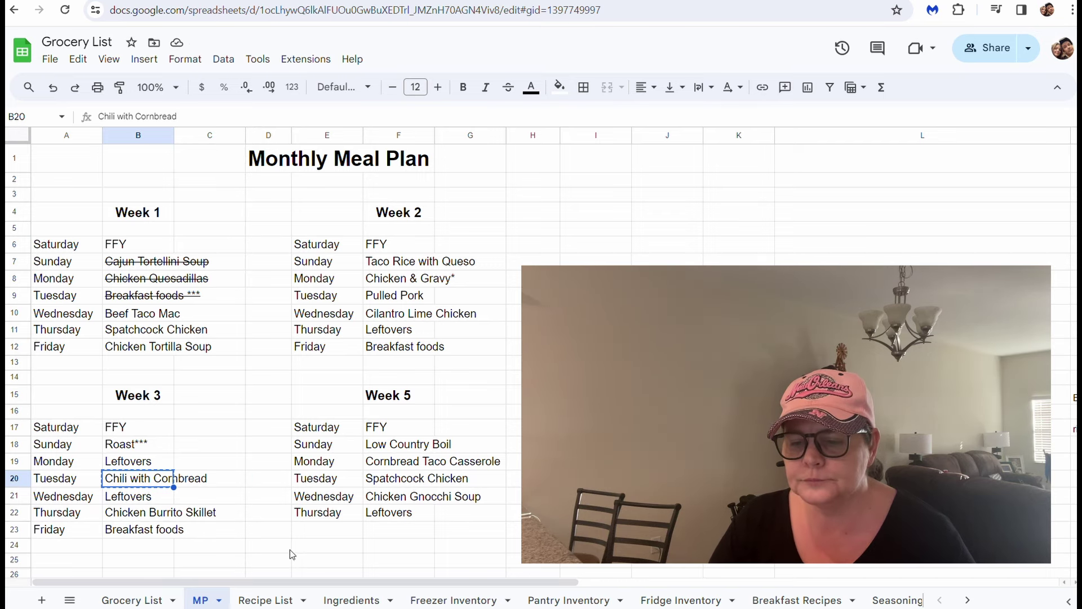
click(147, 599)
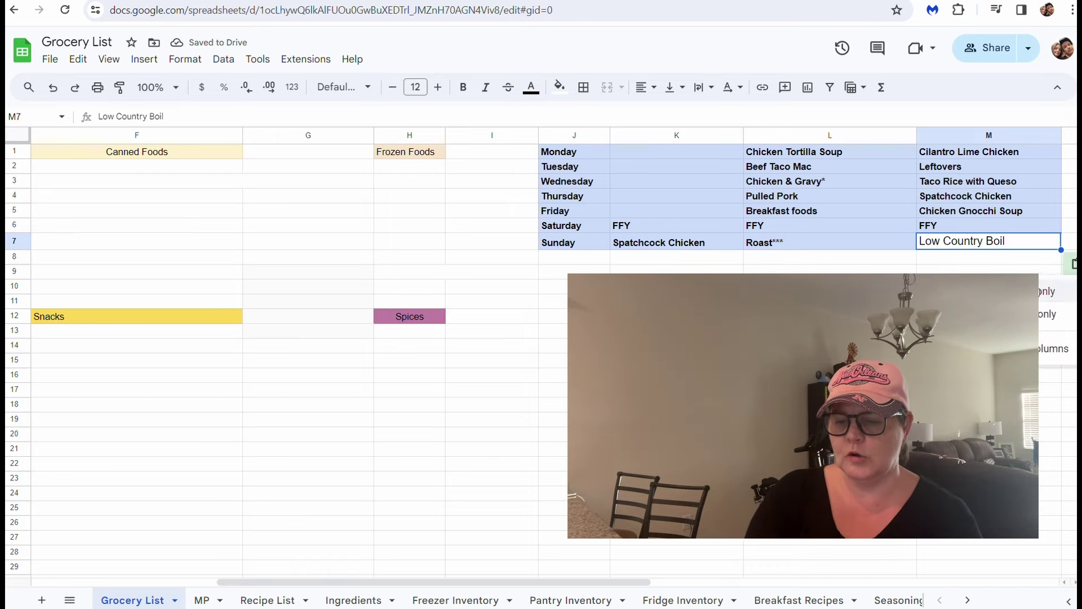
key(ctrl+shift+v)
click(1050, 299)
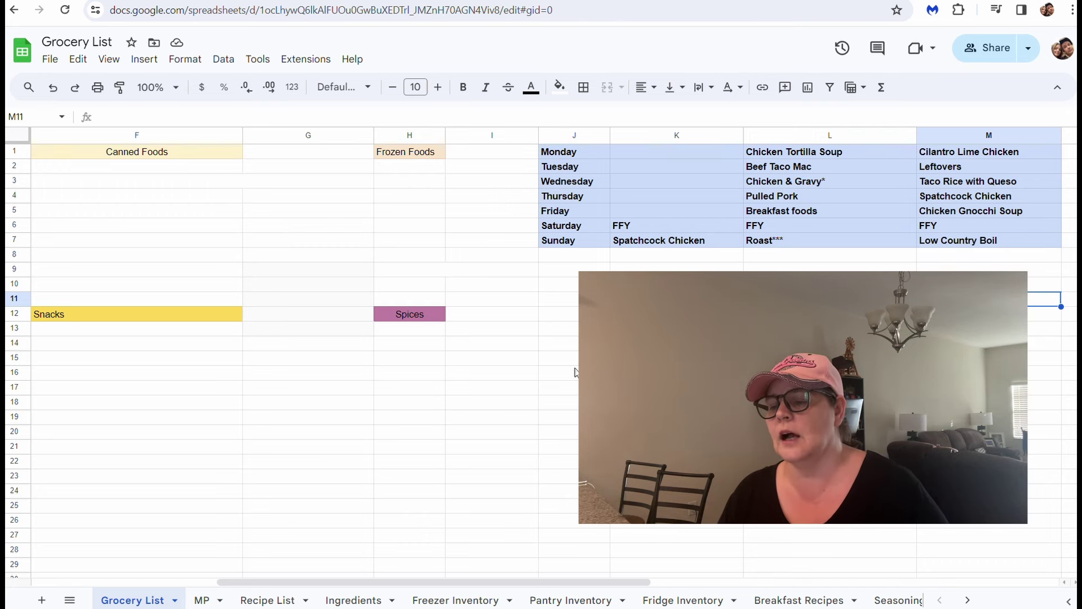
click(676, 372)
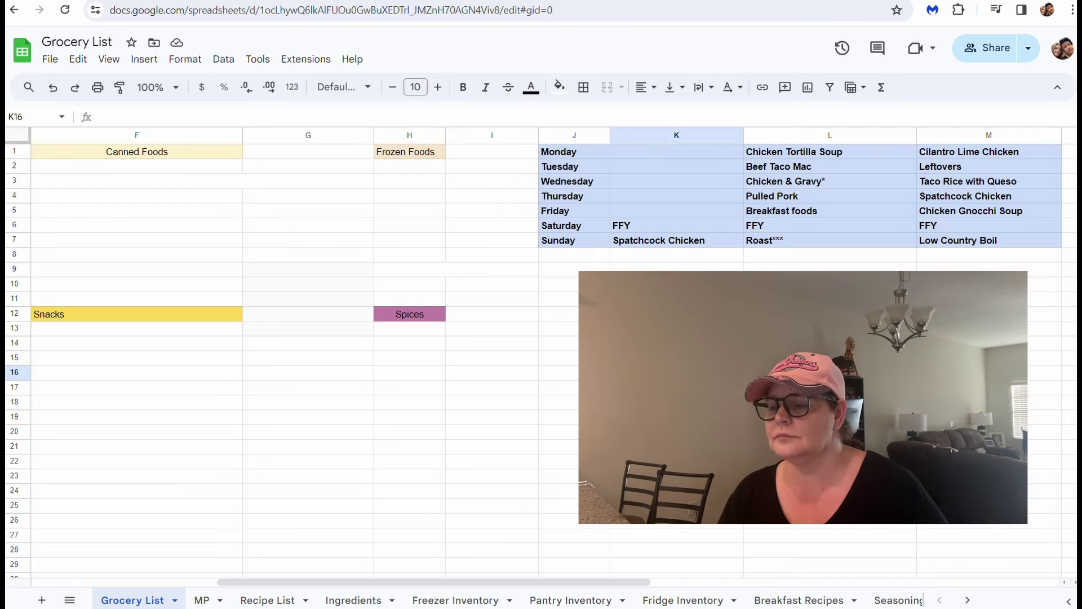
click(364, 600)
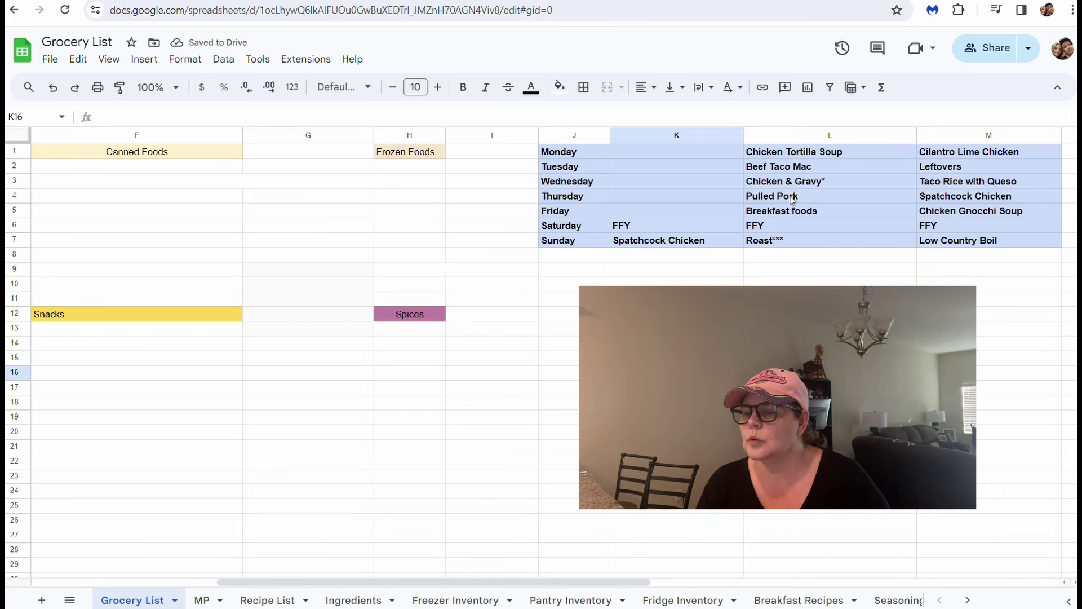
click(204, 600)
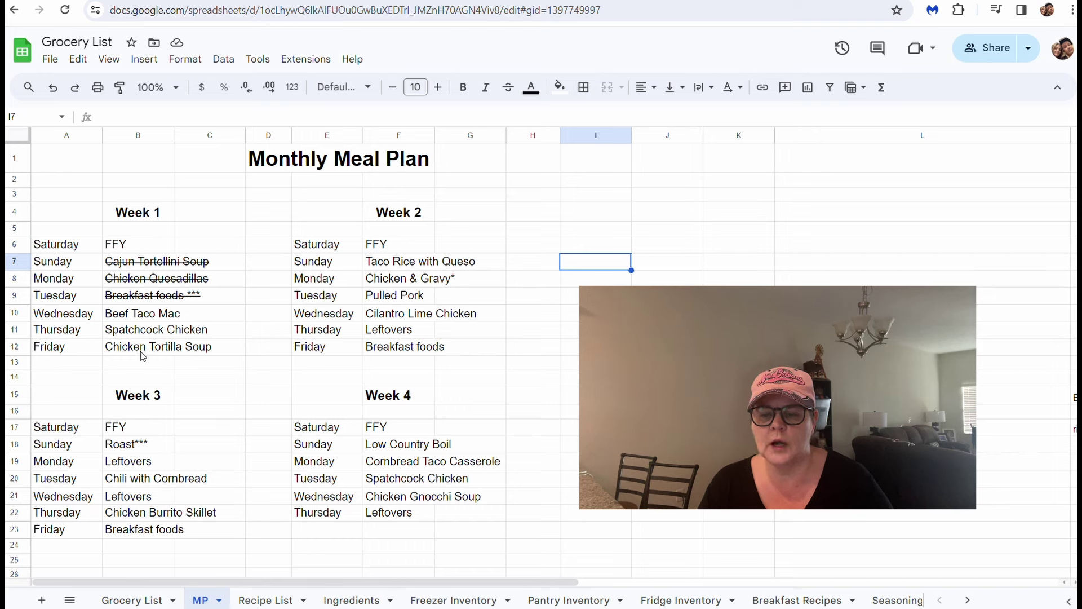
click(126, 601)
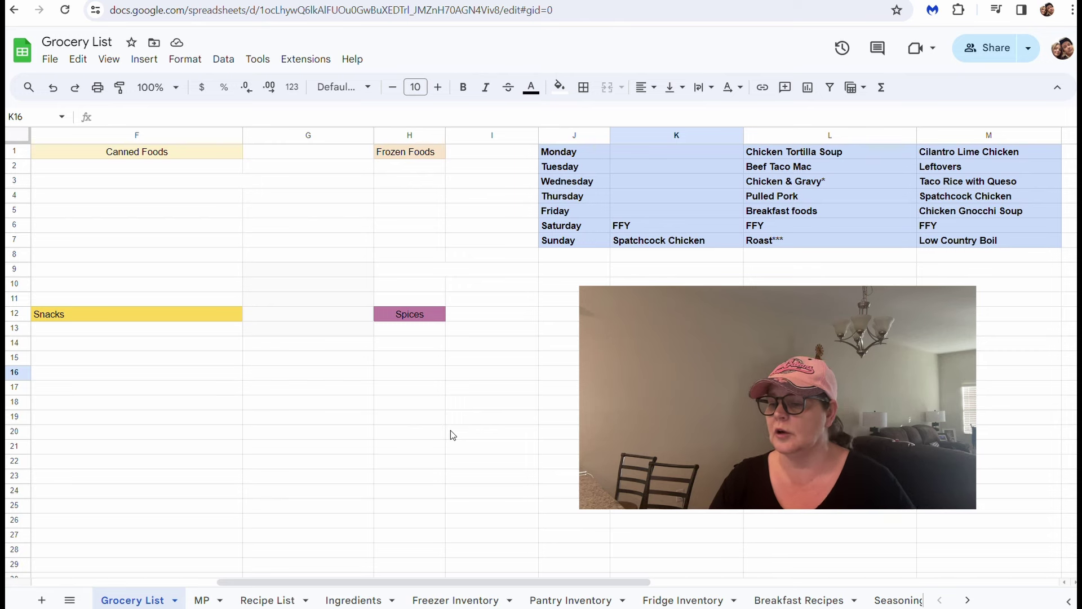
Add potatoes to the grocery list in D13 under the Fruits/Veggies heading
scroll(343, 454, left, 5)
scroll(350, 454, left, 1)
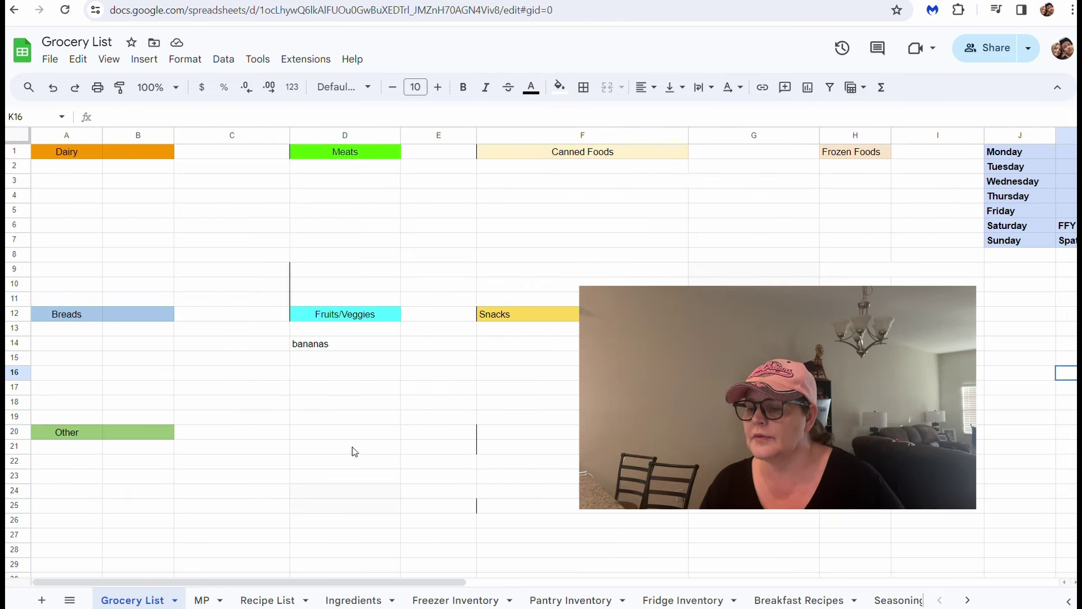
click(320, 332)
text(potatoes)
click(356, 438)
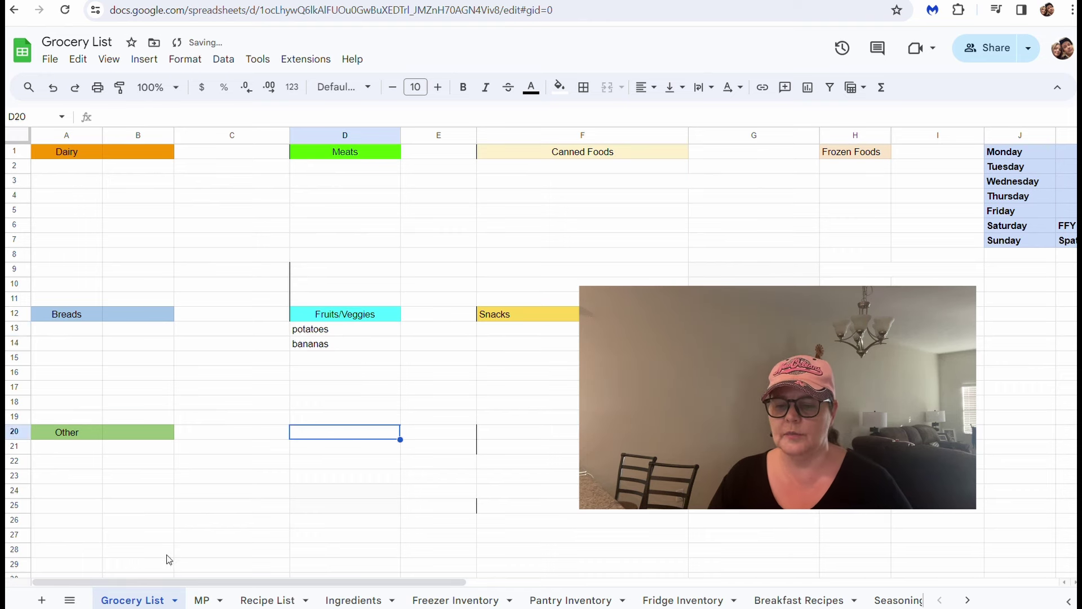
Add potato gnocchi to the grocery list in F2 under the Canned Foods heading
scroll(372, 538, right, 5)
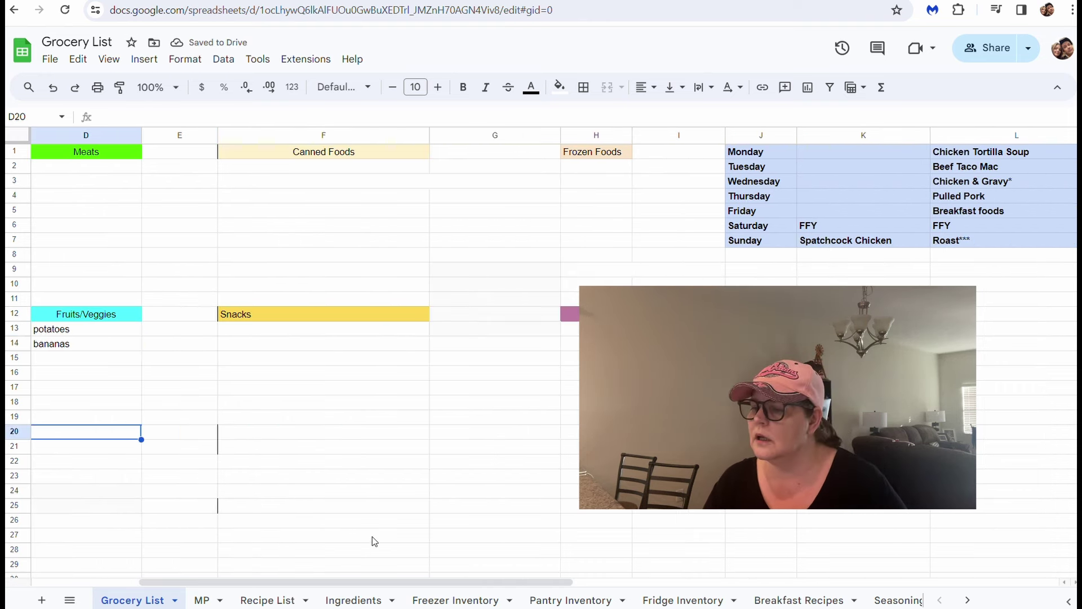
scroll(372, 536, right, 2)
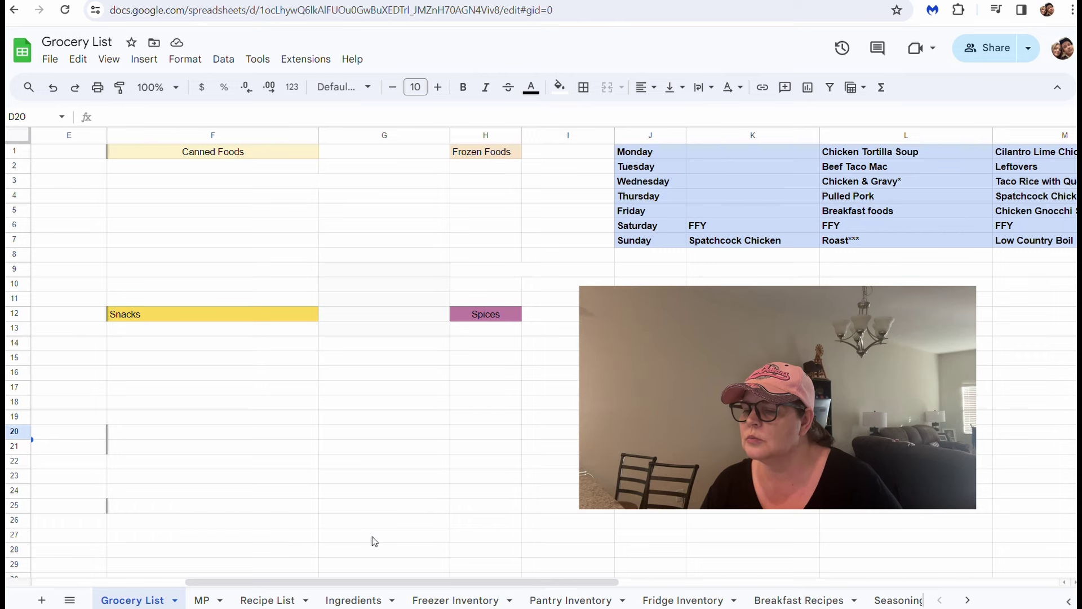
scroll(371, 536, left, 6)
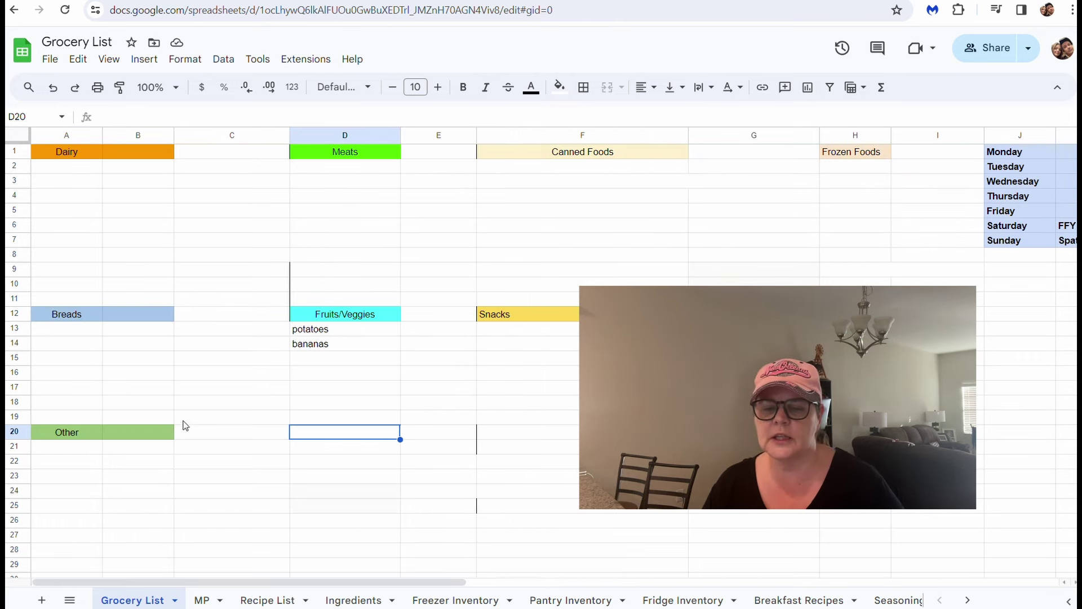
scroll(325, 447, right, 4)
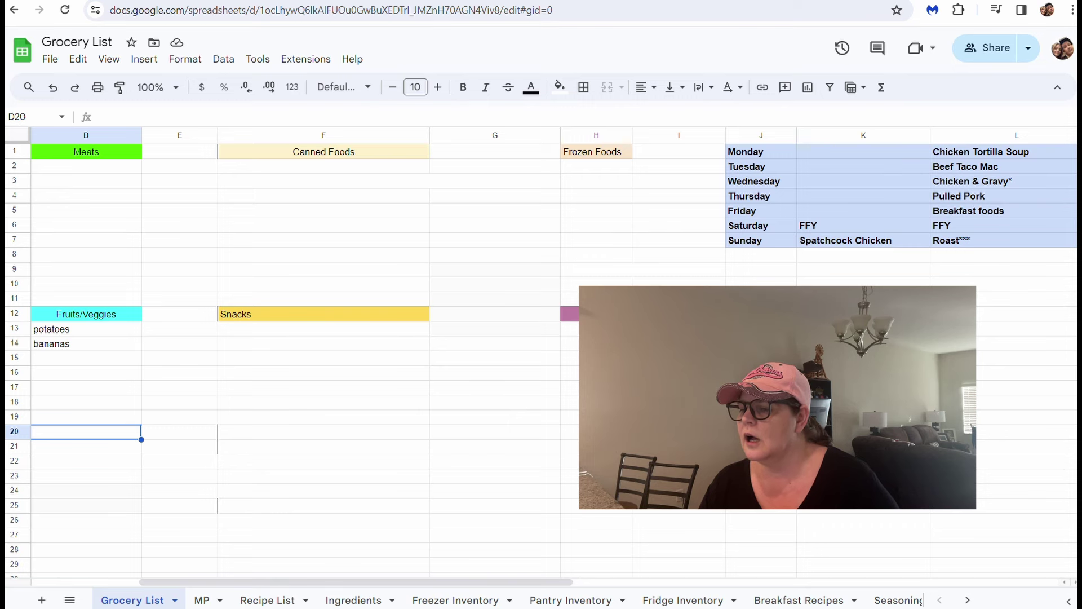
scroll(372, 339, left, 4)
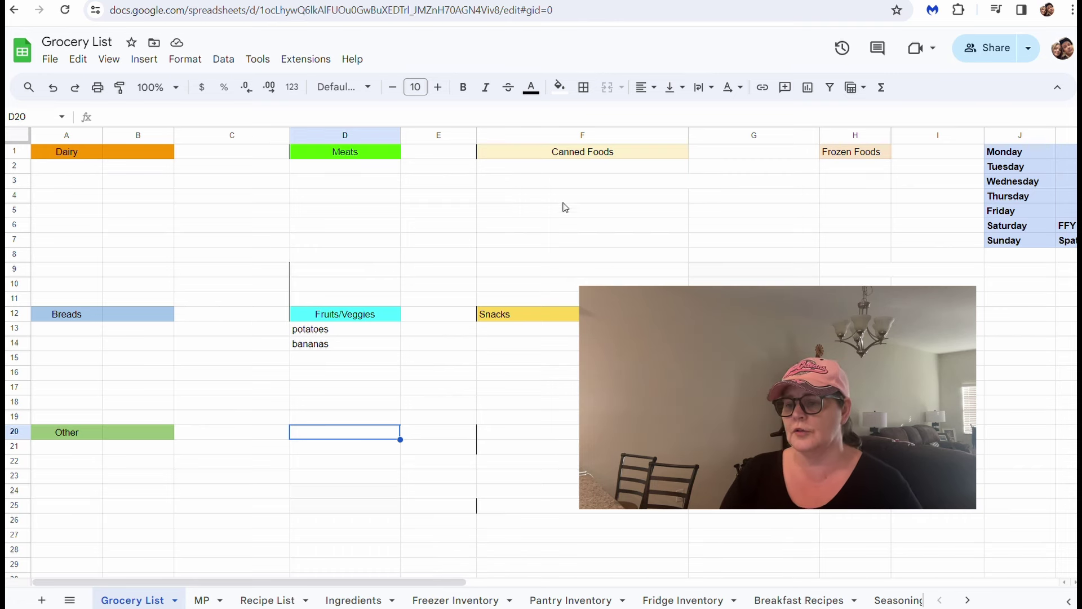
click(535, 169)
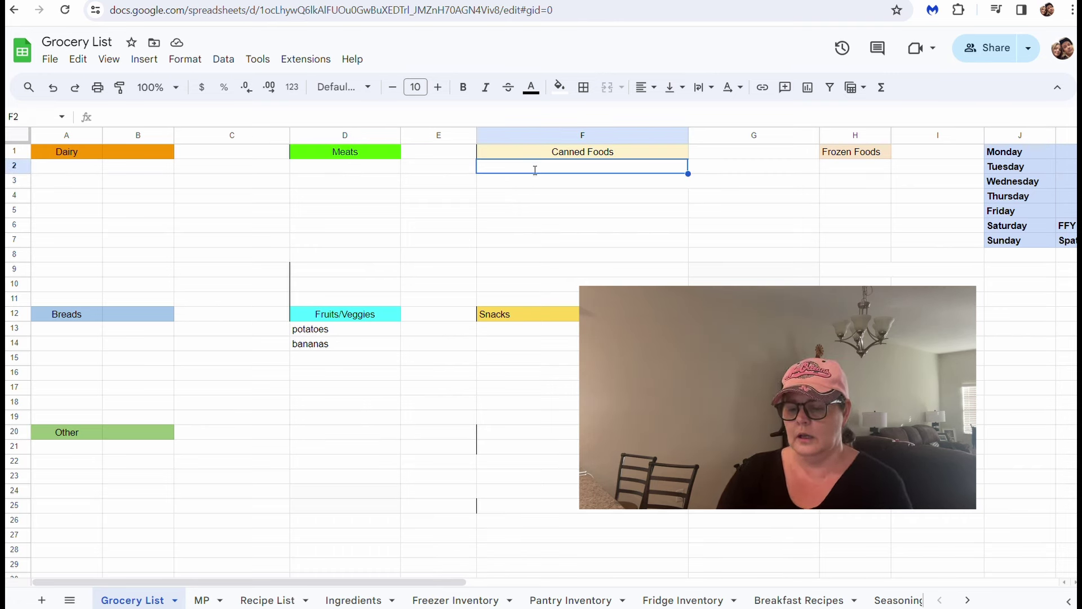
text(gnocchi)
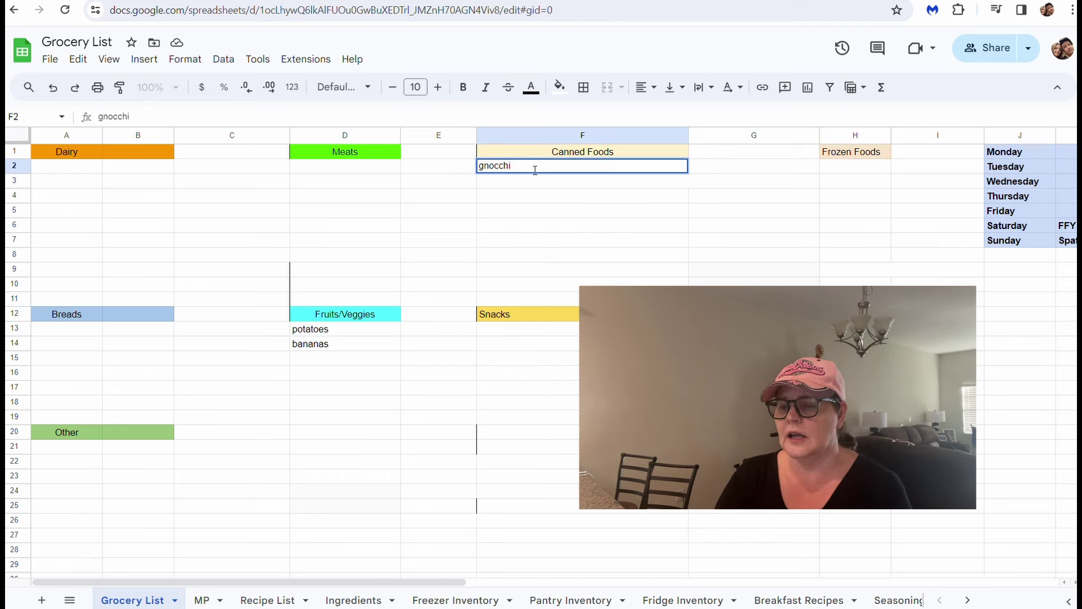
key(BackSpace)
key(BackSpace)
key(BackSpace)
key(BackSpace)
key(BackSpace)
key(BackSpace)
key(BackSpace)
key(BackSpace)
text(potato gnocchi)
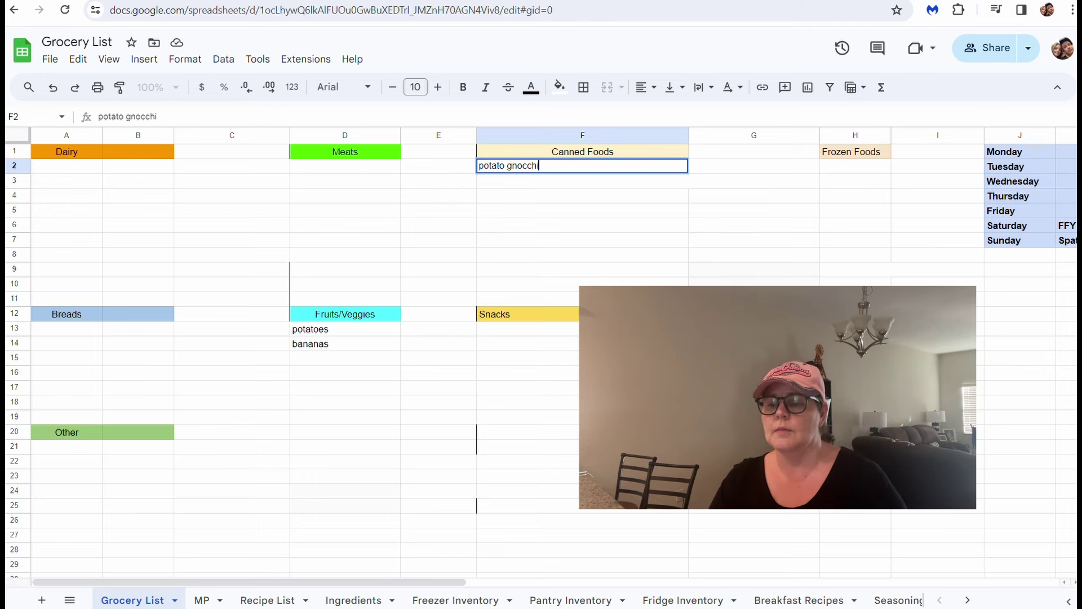
click(754, 386)
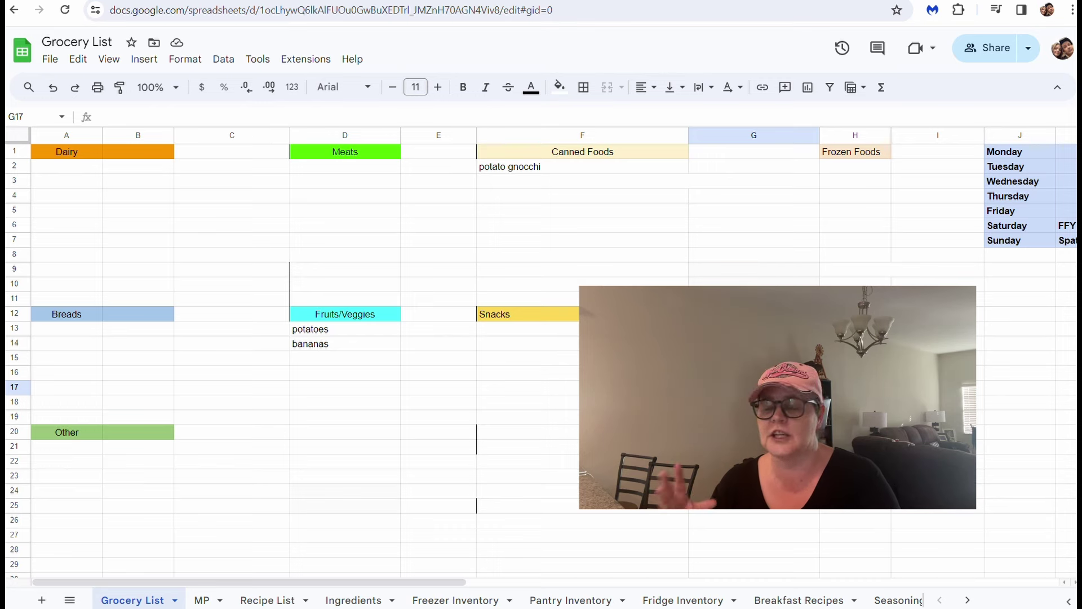
Strike through Spatchcock Chicken in Sunday's cell K7 and Chicken Tortilla Soup in Monday's cell L1 of the meal calendar
scroll(541, 338, right, 1)
scroll(541, 338, right, 6)
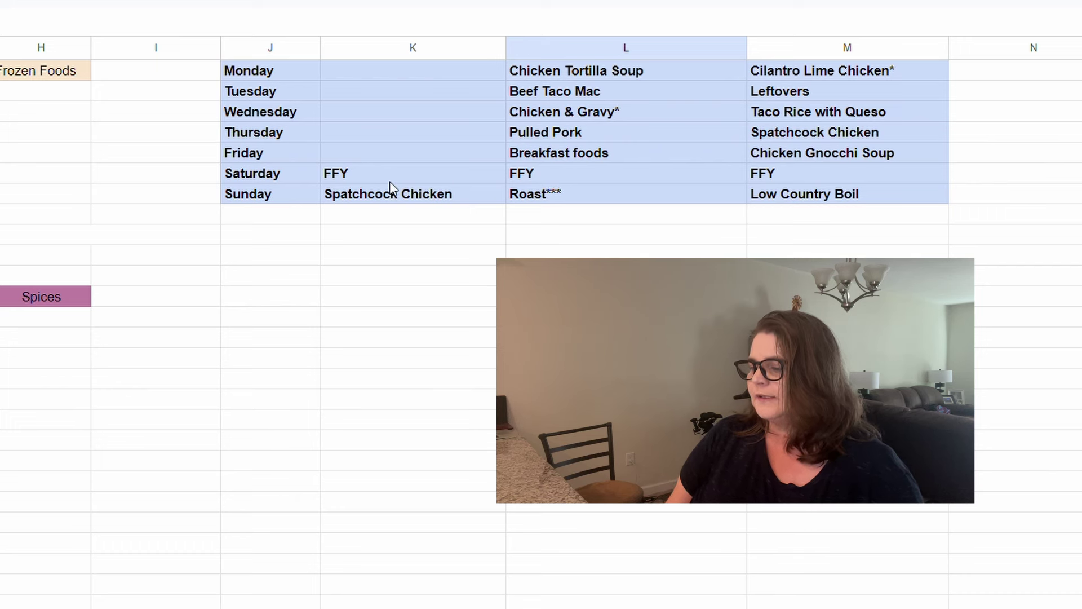
click(393, 197)
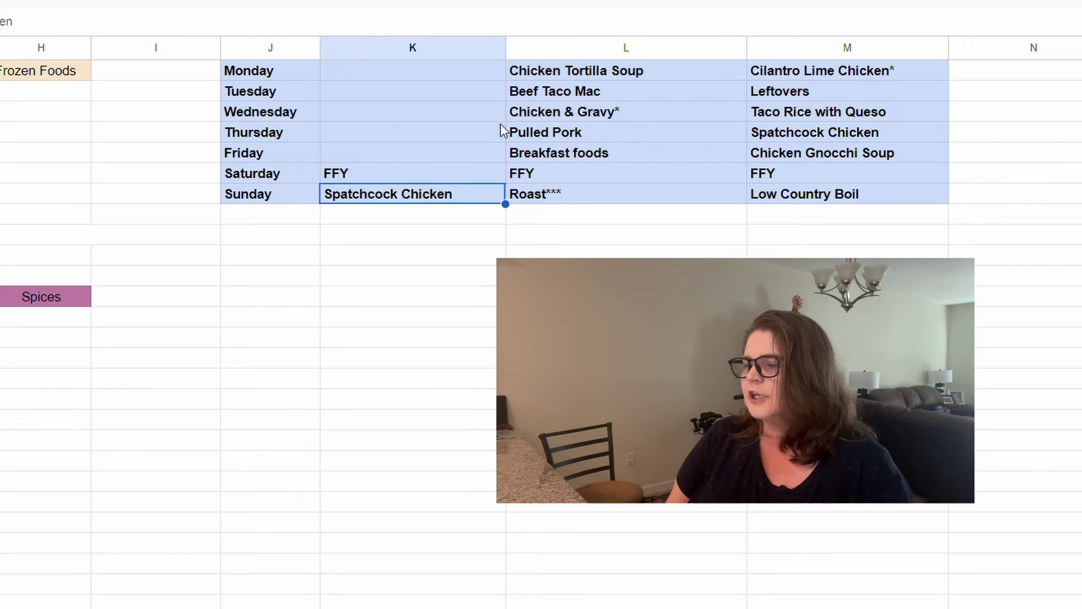
key(alt+shift+5)
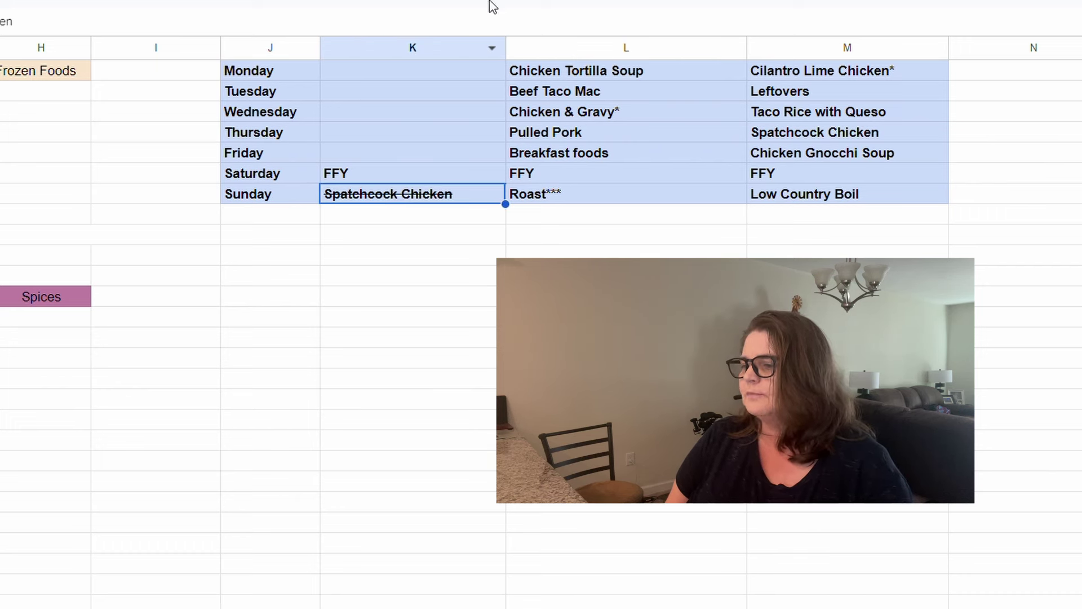
click(581, 75)
key(alt+shift+5)
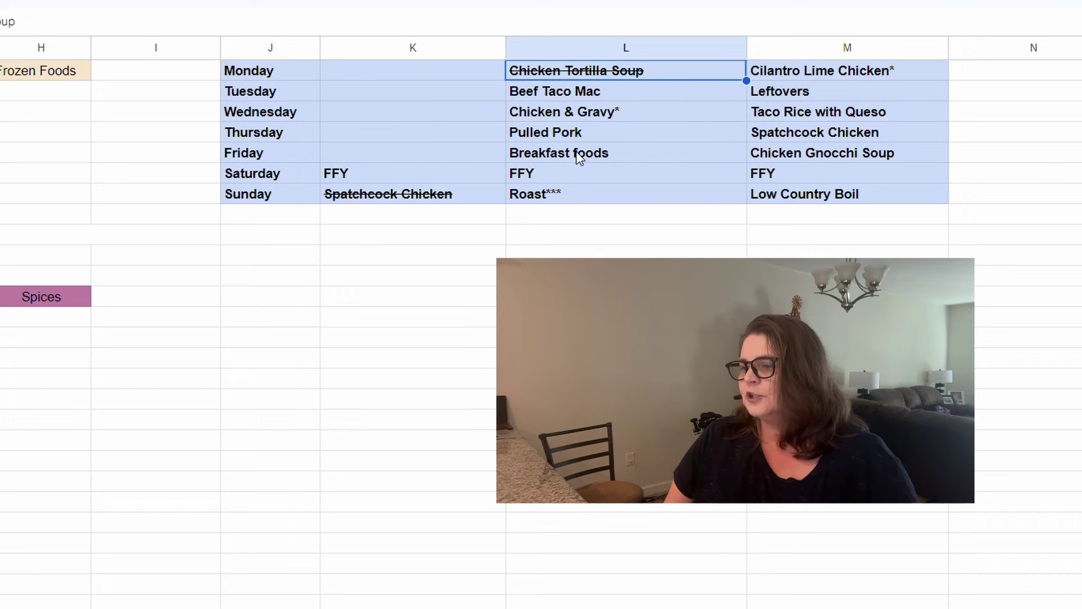
Check the calendar's Beef Taco Mac entry against the Monthly Meal Plan on the MP sheet, and return to Grocery List
click(571, 111)
click(582, 94)
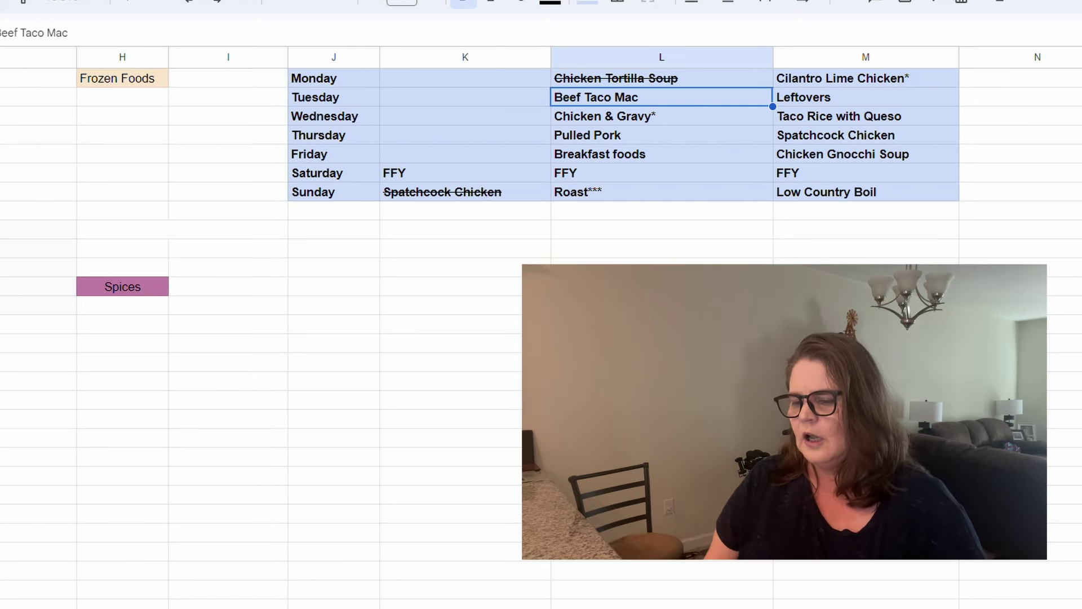
key(ctrl+shift+Page_Up)
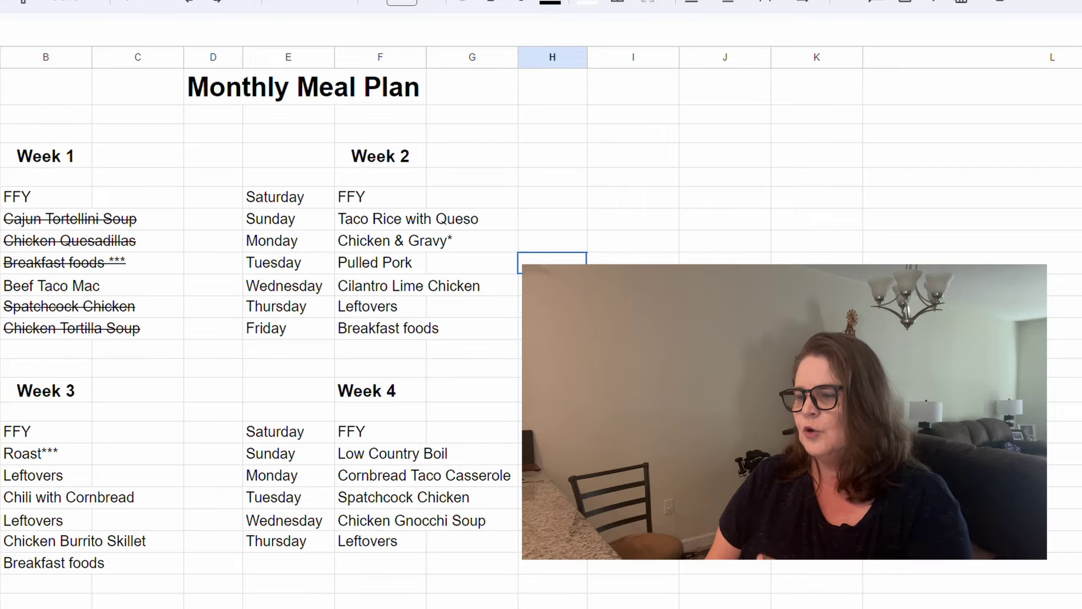
key(ctrl+shift+Page_Down)
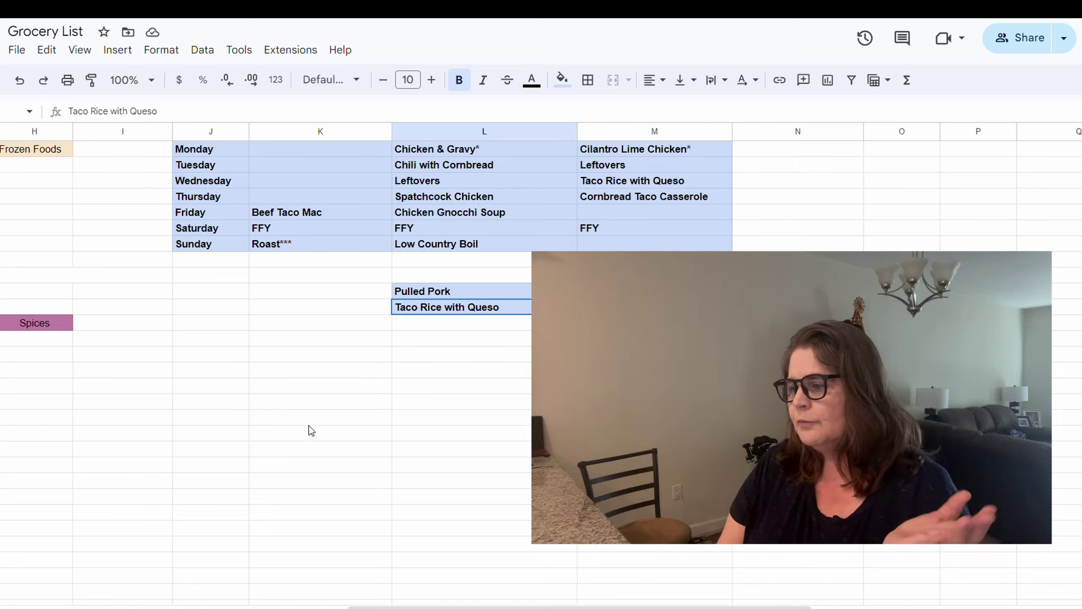
scroll(310, 428, left, 8)
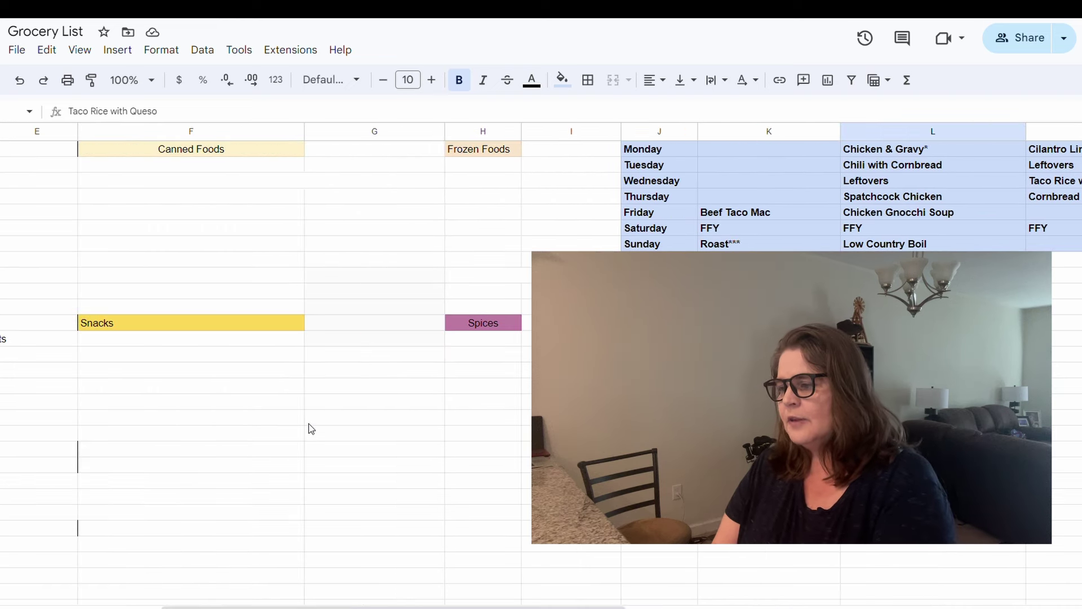
scroll(310, 428, left, 5)
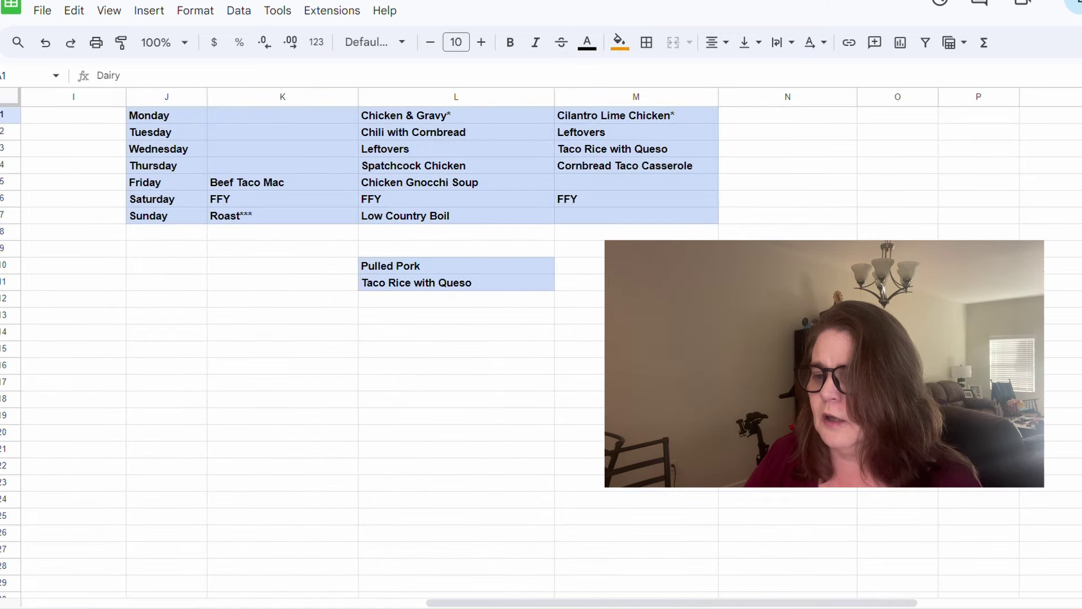
Clear the finished meals from Friday to Sunday in K5:K7 and from Monday to Wednesday in L1:L3
click(270, 186)
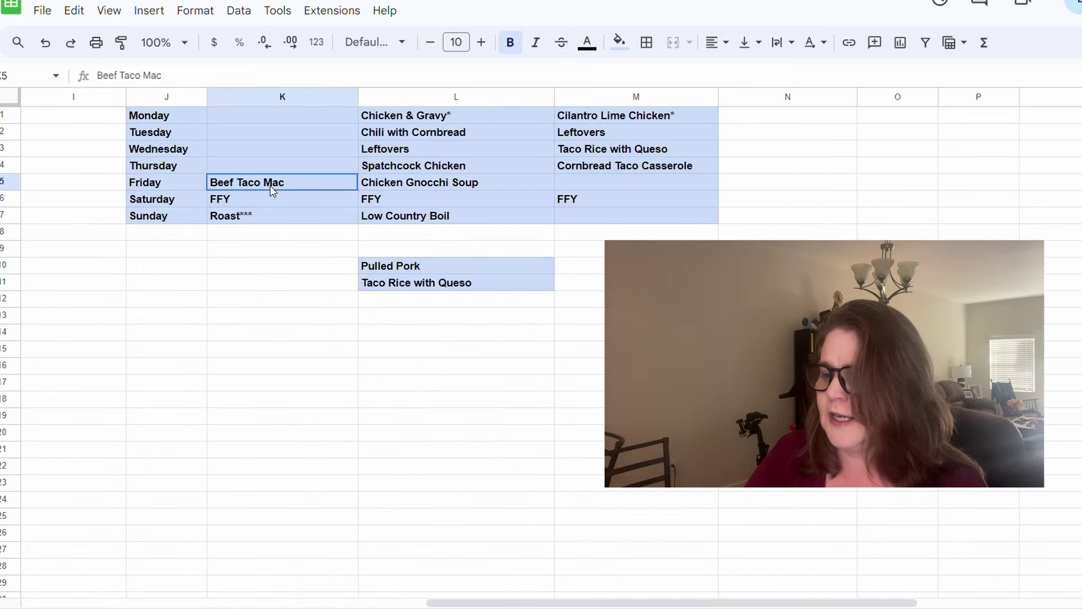
drag(269, 185, 266, 212)
key(Delete)
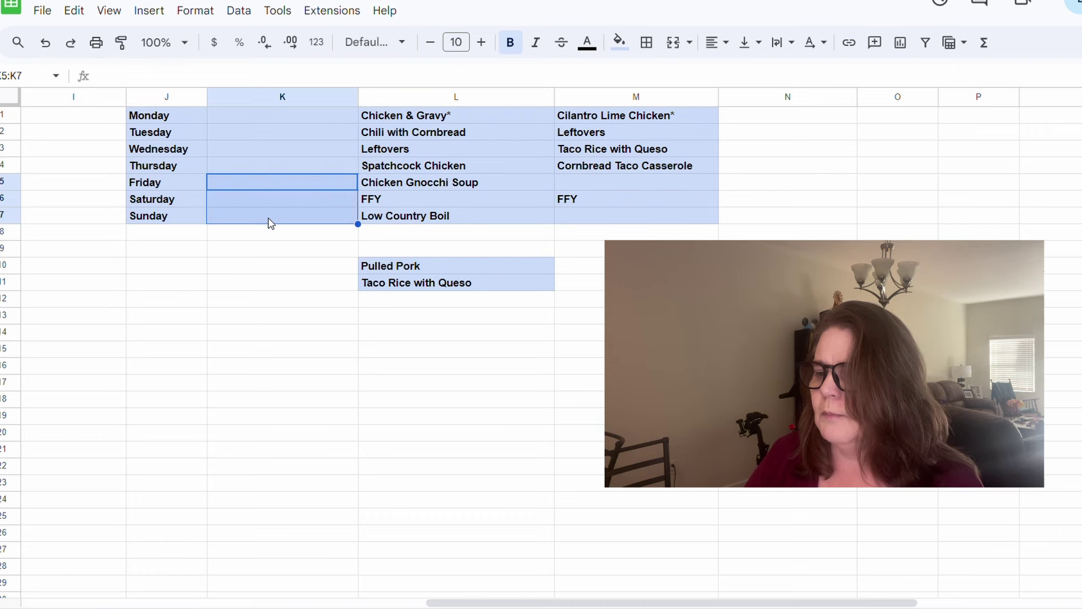
drag(417, 117, 416, 141)
key(Delete)
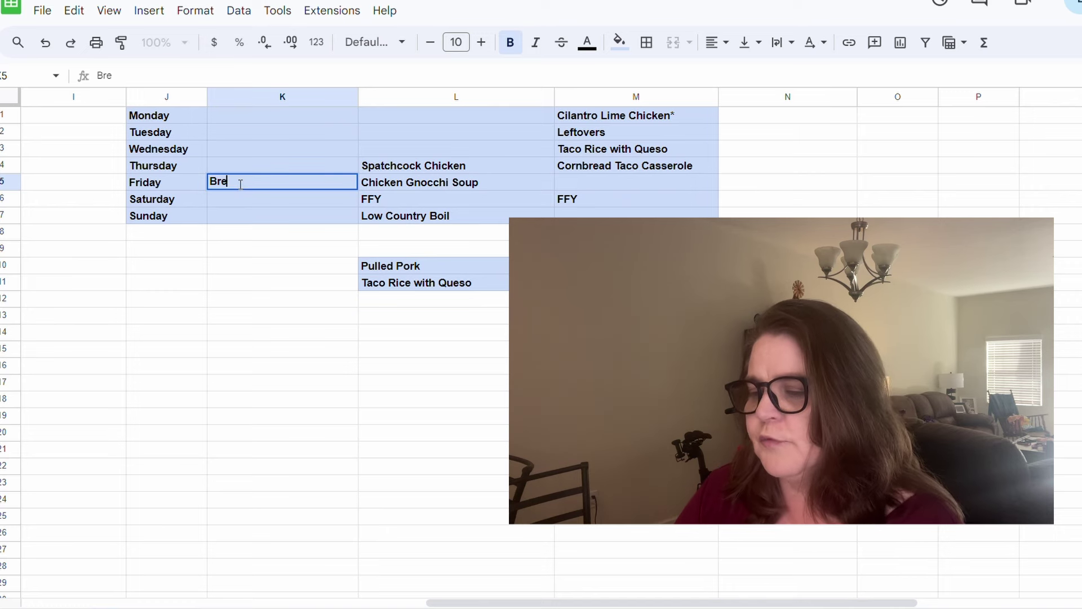
Enter Breakfast foods in Friday's cell K5 and copy FFY from L6 into Saturday's cell K6
text(oods)
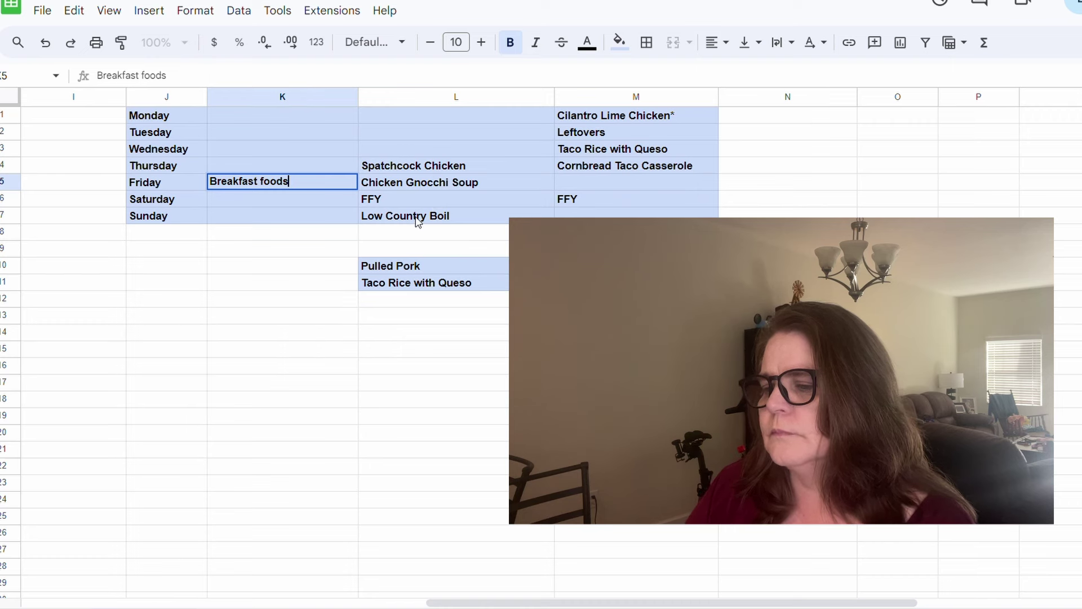
click(379, 203)
key(ctrl+c)
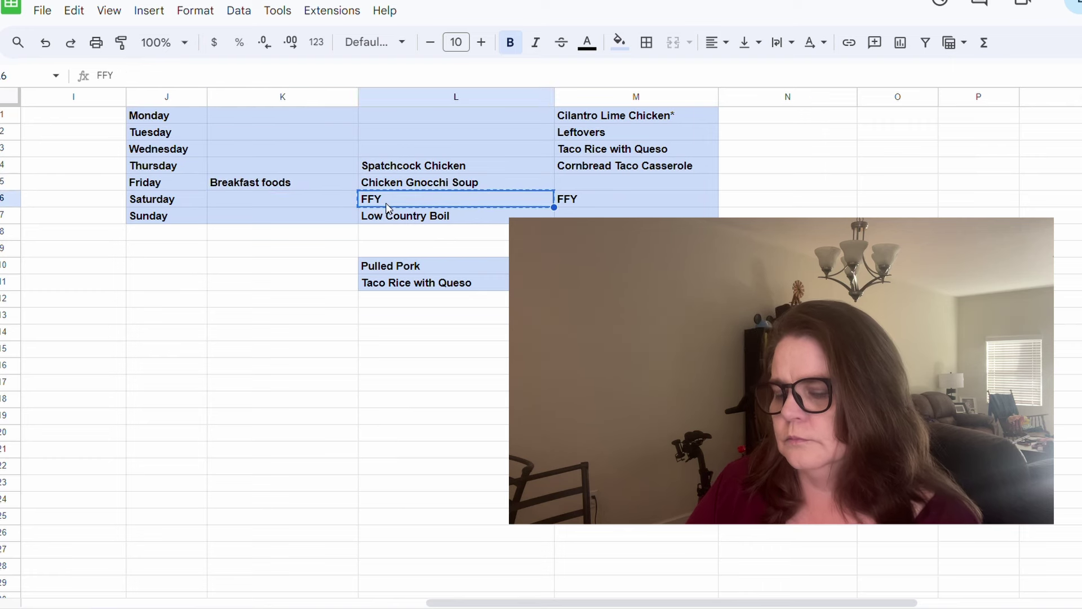
click(244, 198)
key(ctrl+v)
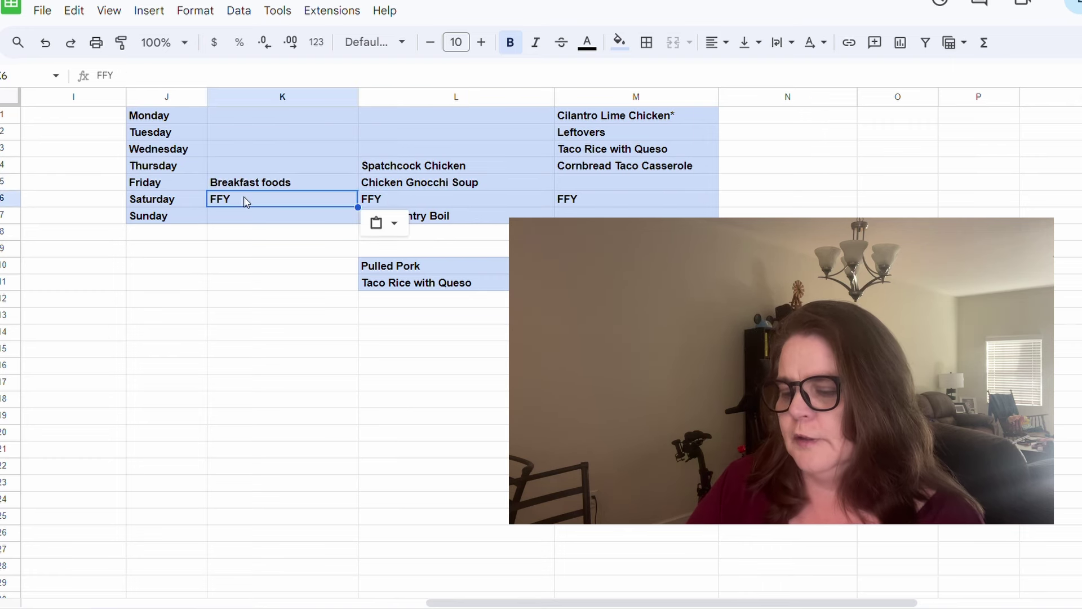
click(238, 300)
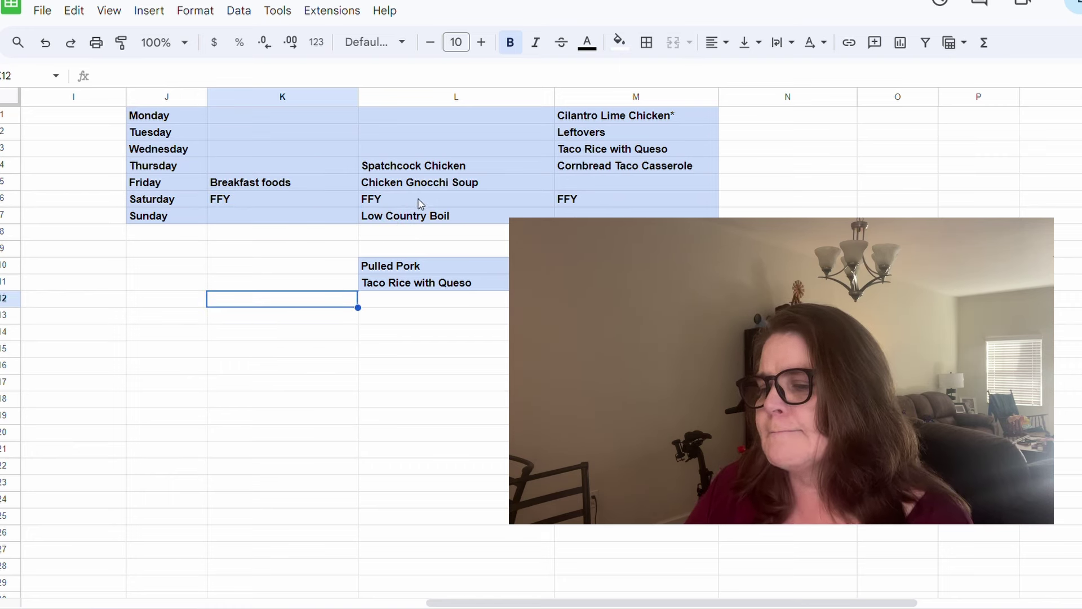
Move Spatchcock Chicken from Thursday's cell L4 to Sunday's cell K7
click(429, 169)
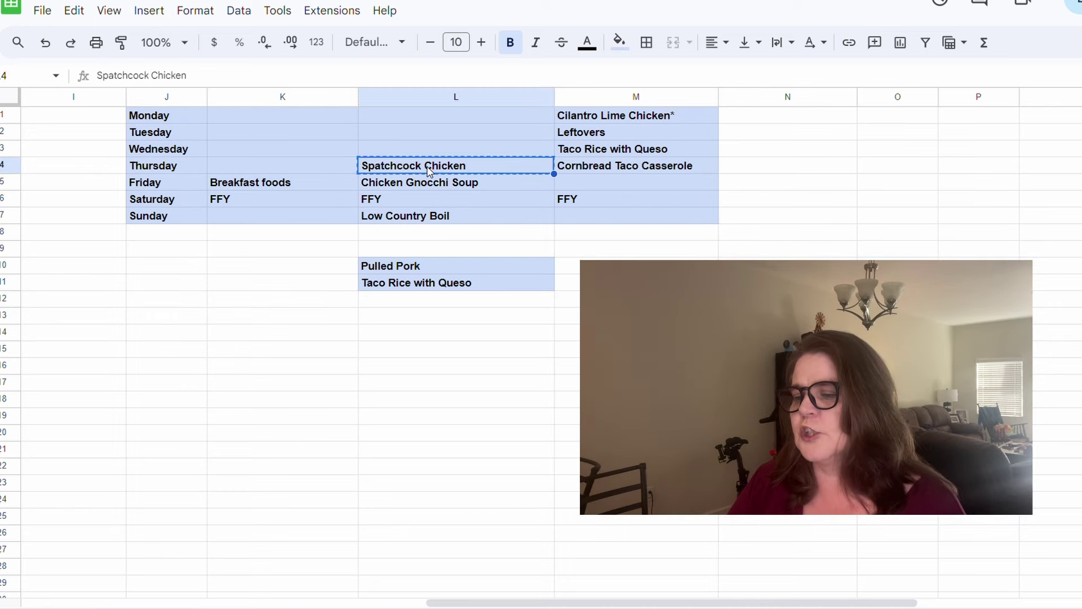
click(274, 220)
key(ctrl+v)
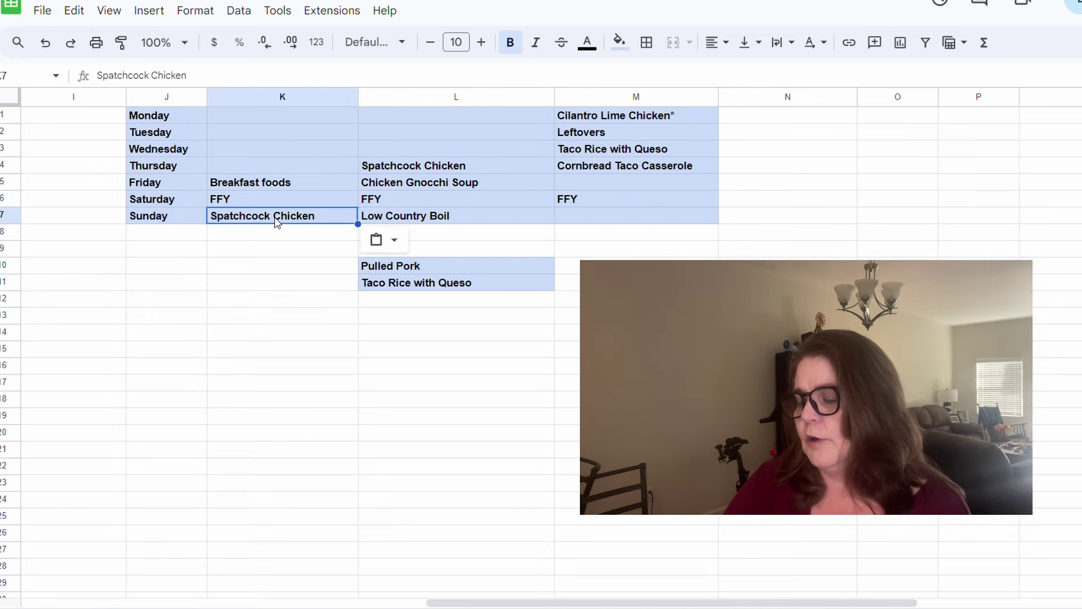
Move Chicken Gnocchi Soup from Friday's cell L5 to Monday's cell L1
click(395, 180)
key(ctrl+c)
click(409, 122)
key(ctrl+v)
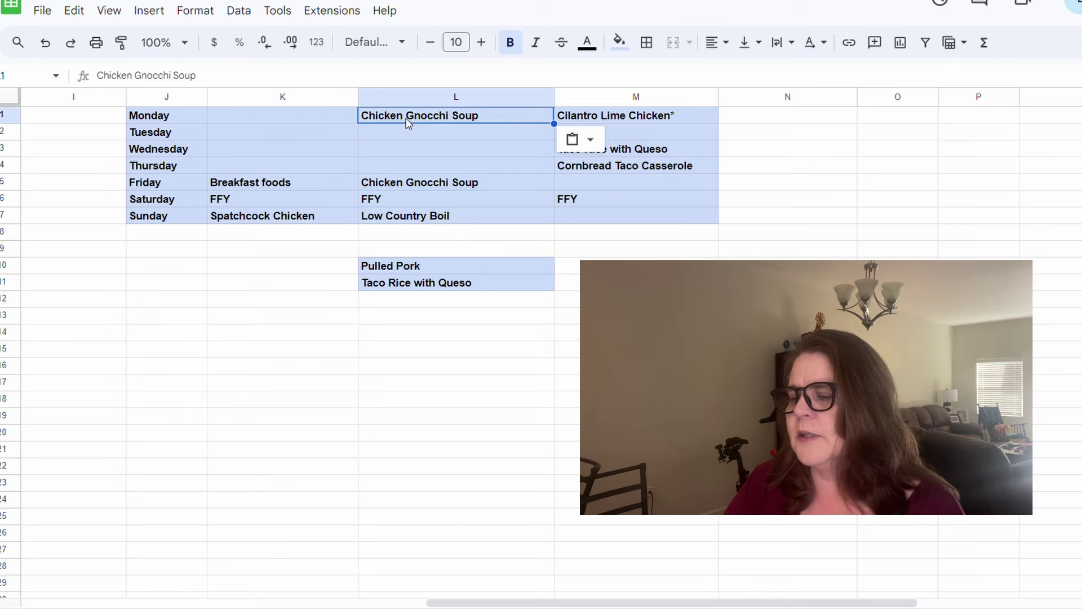
click(412, 178)
key(Delete)
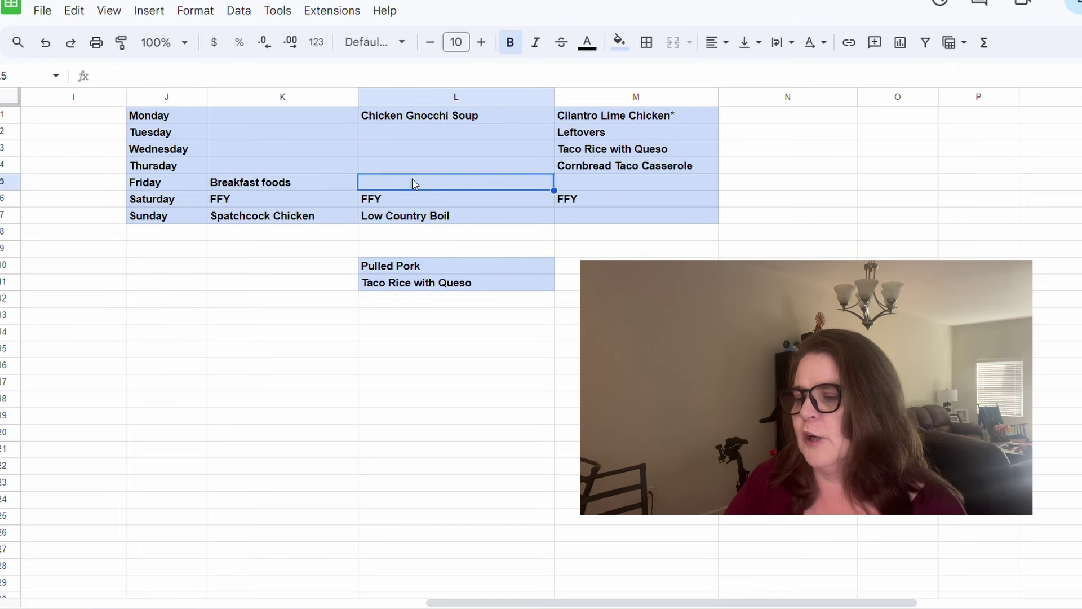
Move Low Country Boil from Sunday's cell L7 to Tuesday's cell L2
click(433, 220)
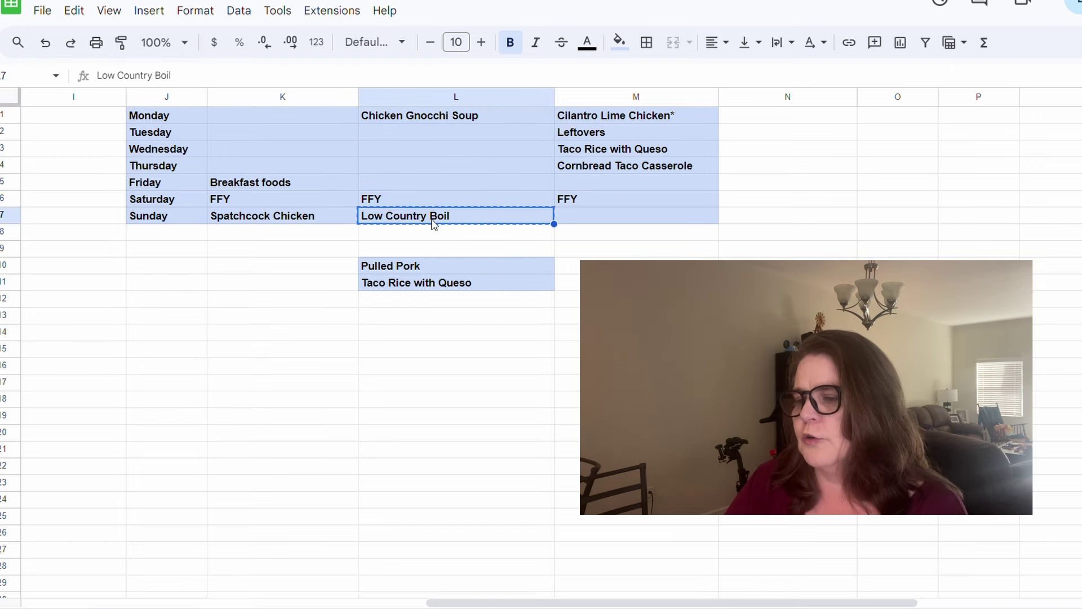
click(397, 138)
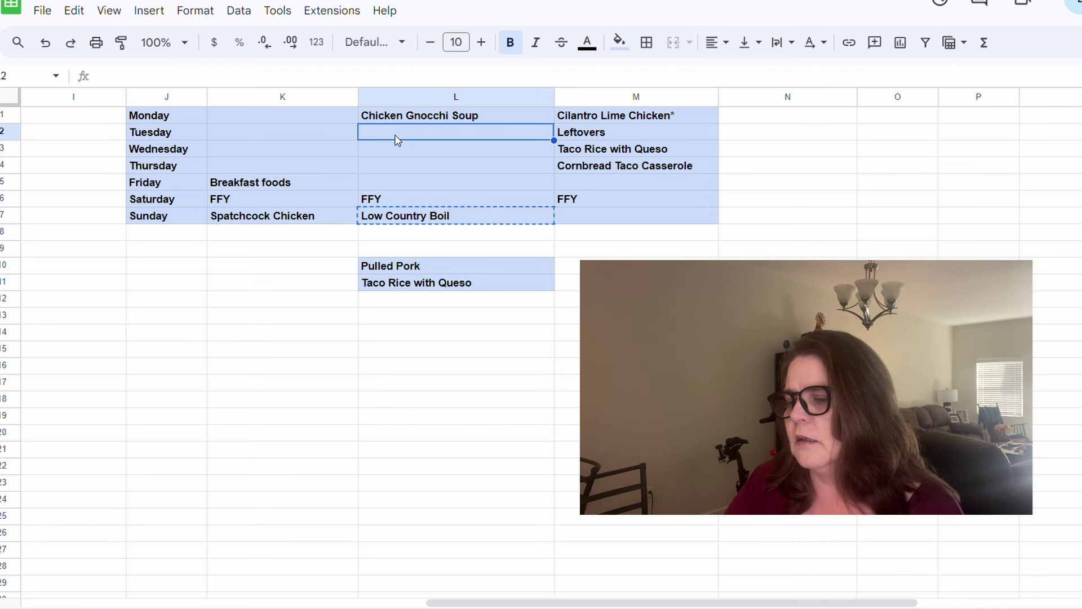
key(ctrl+v)
click(400, 222)
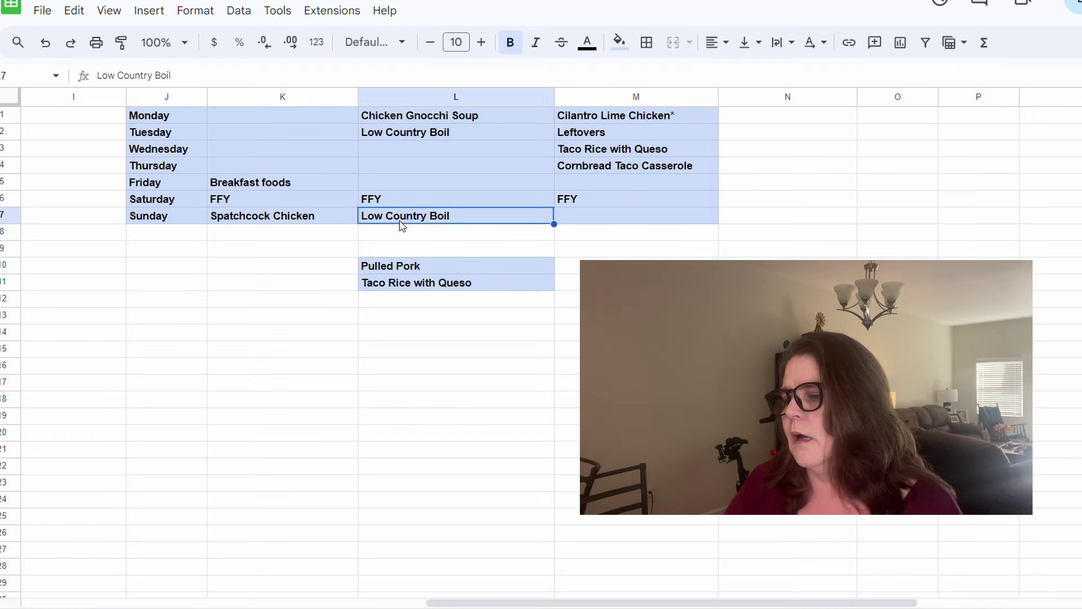
key(Delete)
Move Cilantro Lime Chicken* from Monday's cell M1 to Wednesday's cell L3
click(613, 121)
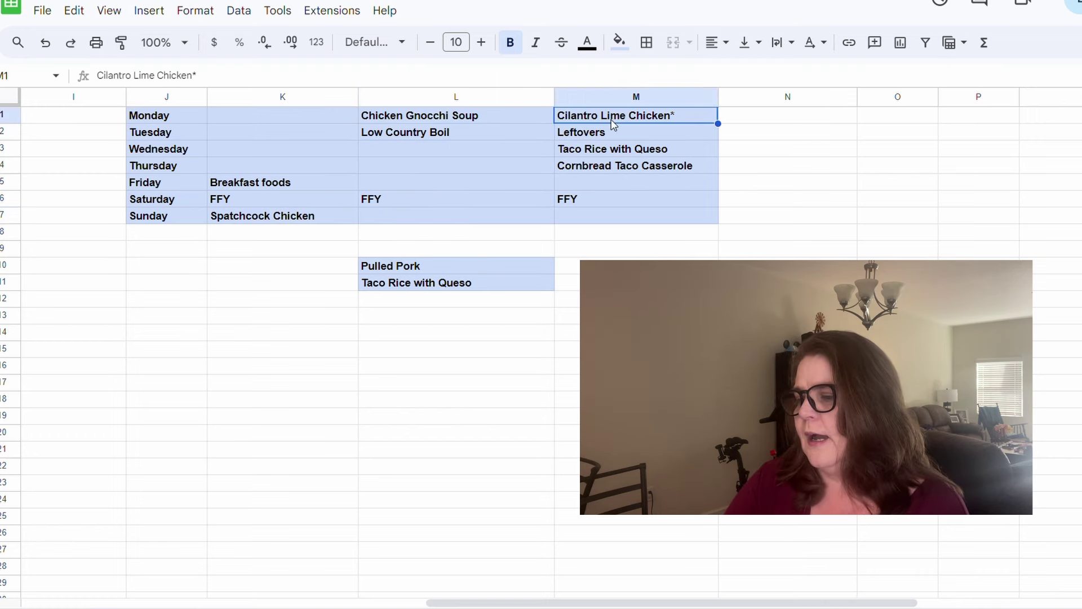
click(404, 147)
key(ctrl+v)
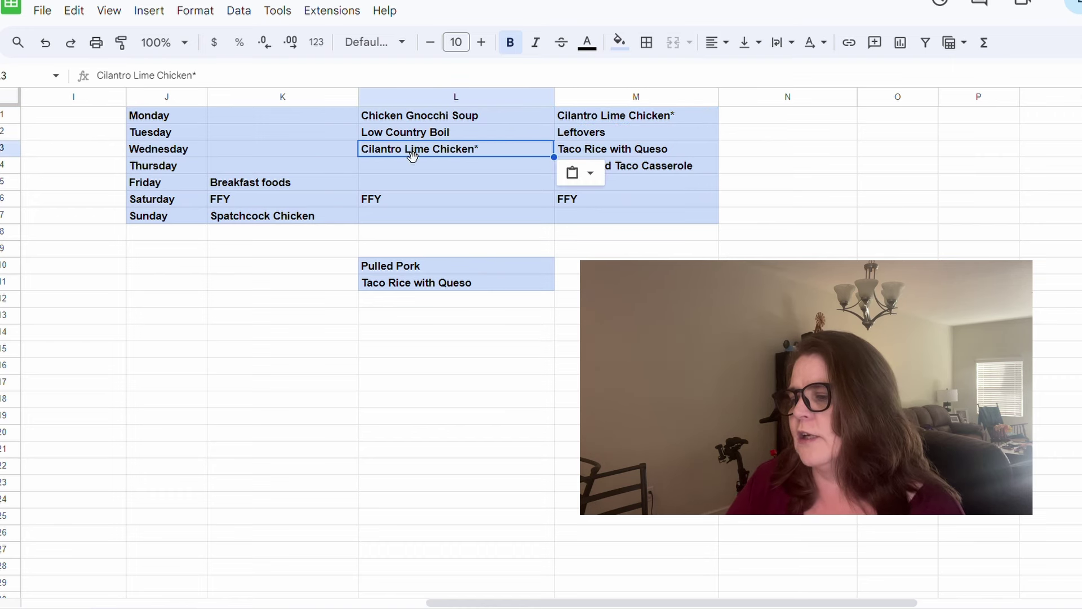
click(621, 120)
key(Delete)
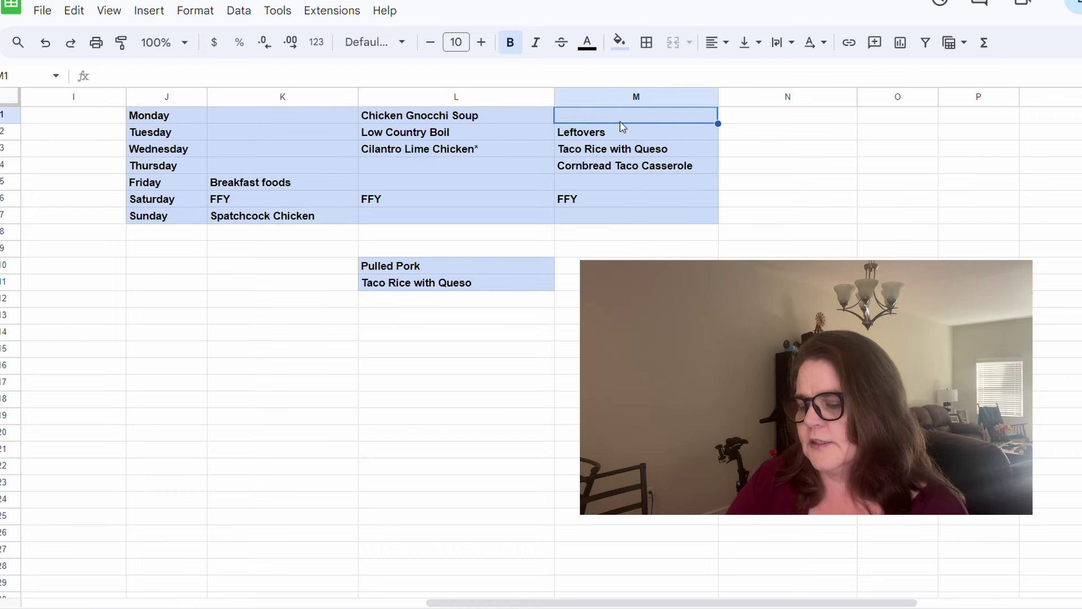
Move Leftovers from Tuesday's cell M2 to Thursday's cell L4
click(619, 138)
key(ctrl+c)
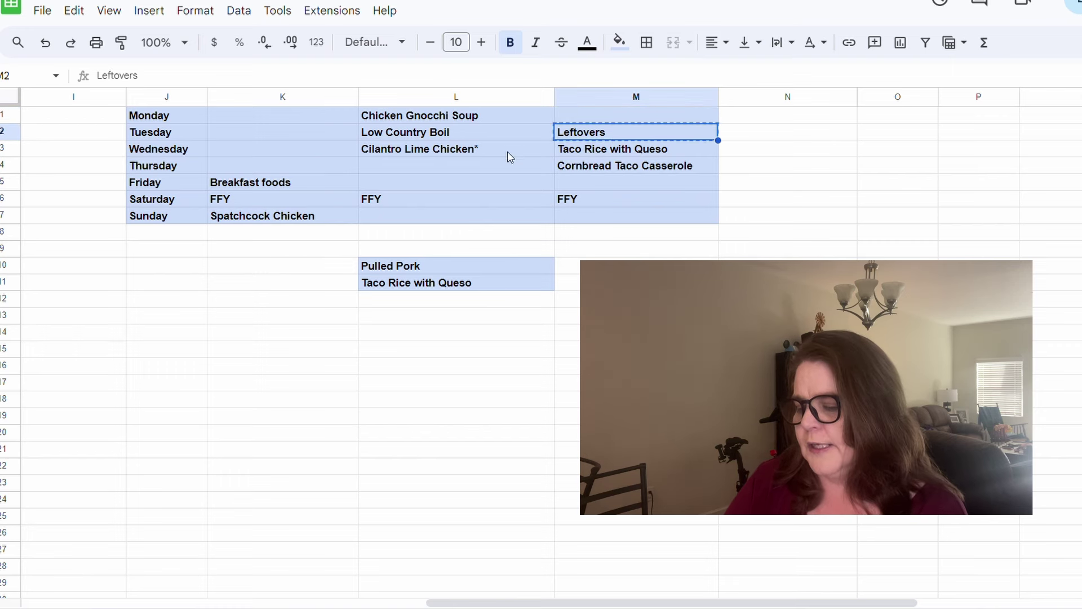
click(417, 164)
key(ctrl+v)
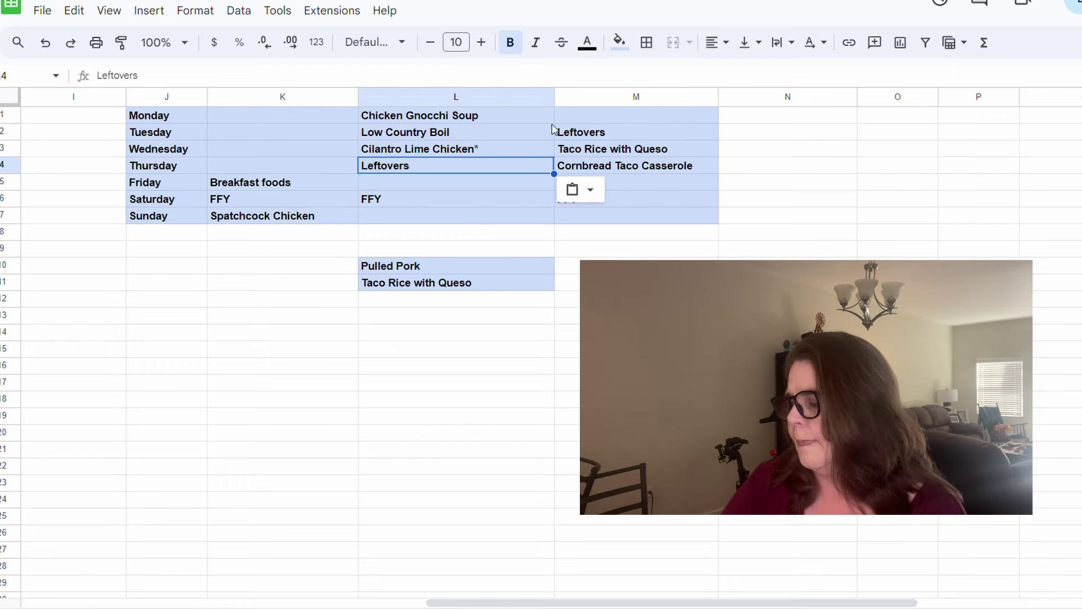
click(590, 137)
key(Delete)
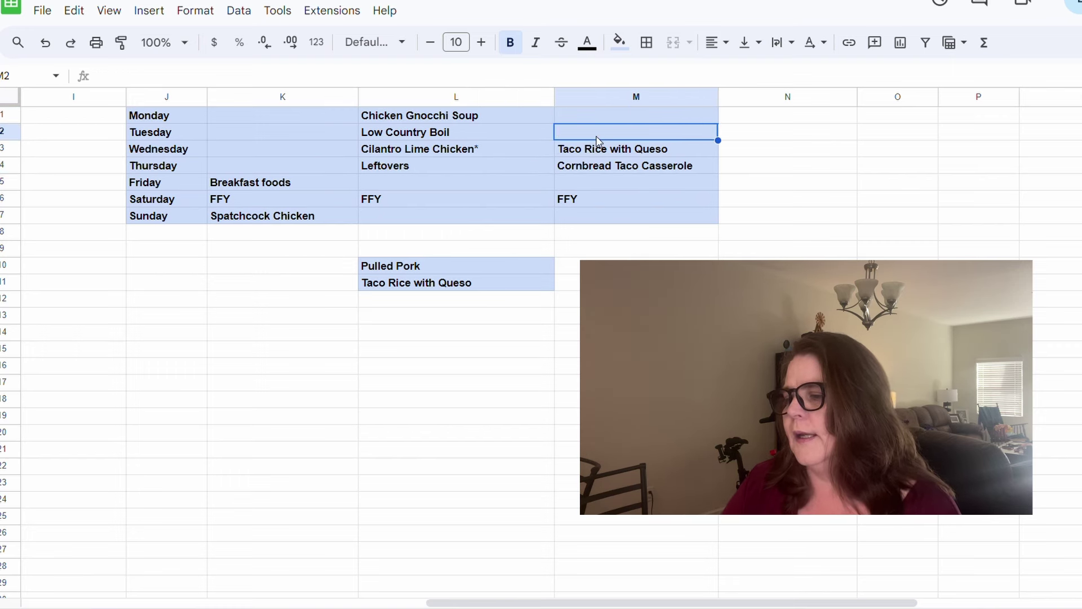
Move Taco Rice with Queso from Wednesday's cell M3 to Friday's cell L5
click(621, 152)
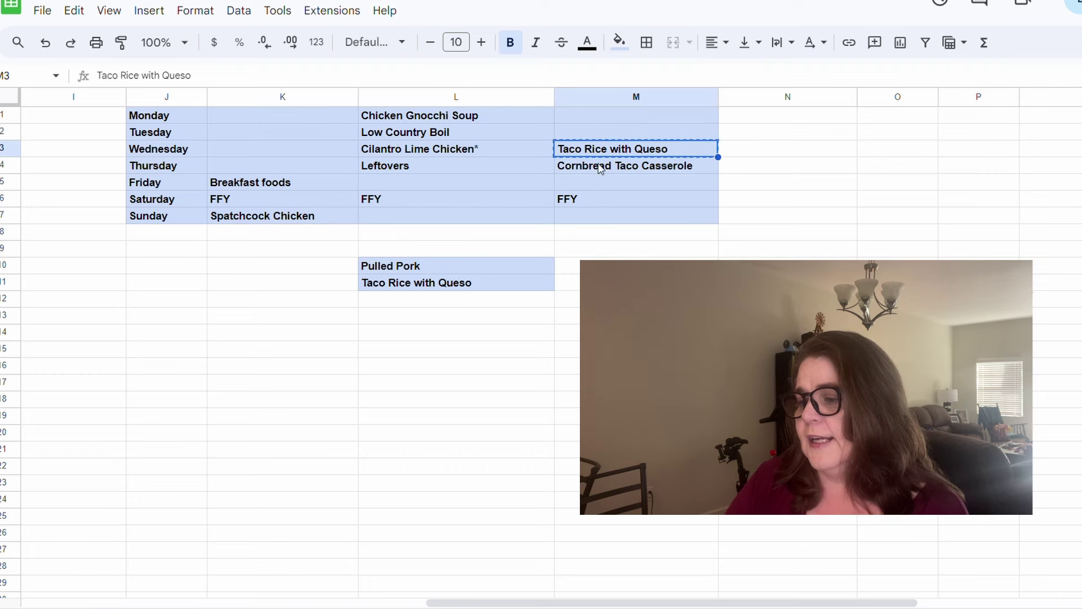
click(452, 181)
key(ctrl+v)
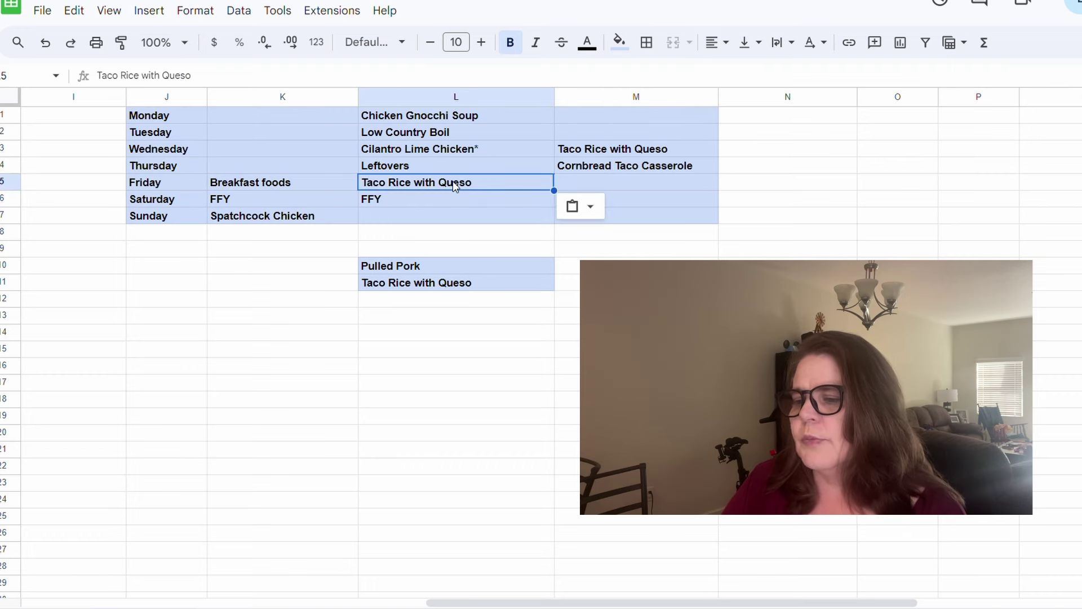
click(448, 171)
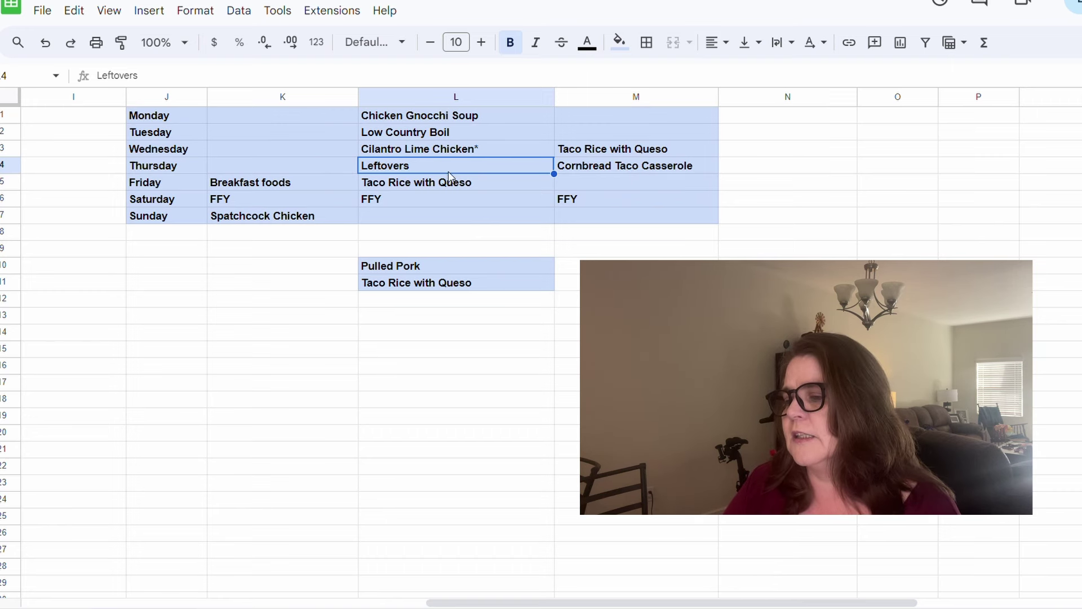
click(614, 154)
key(Delete)
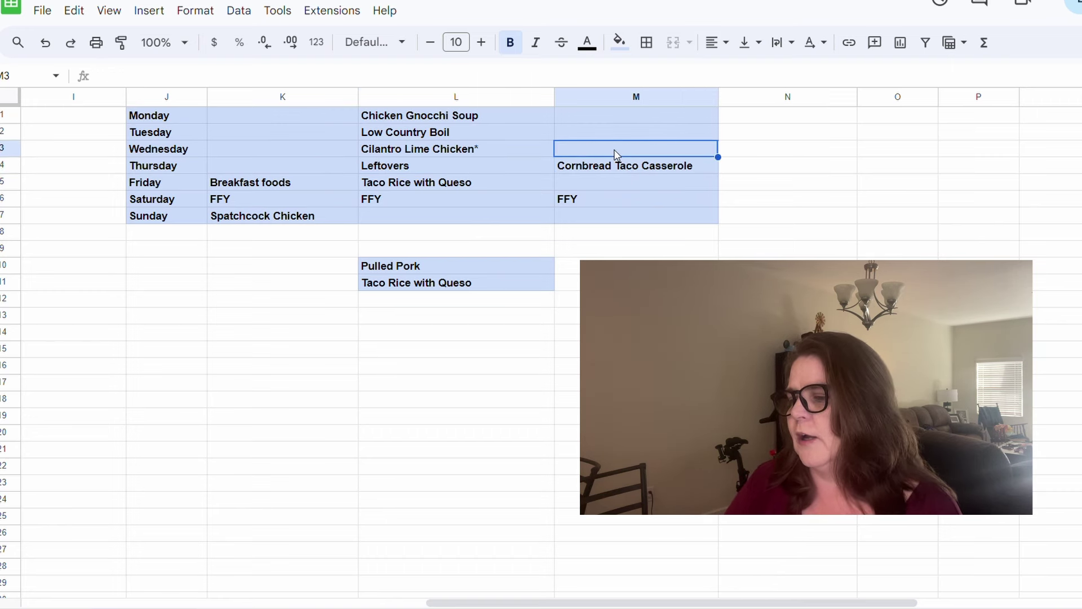
Copy Cornbread Taco Casserole from Thursday's cell M4 into Sunday's cell L7
click(618, 169)
key(ctrl+c)
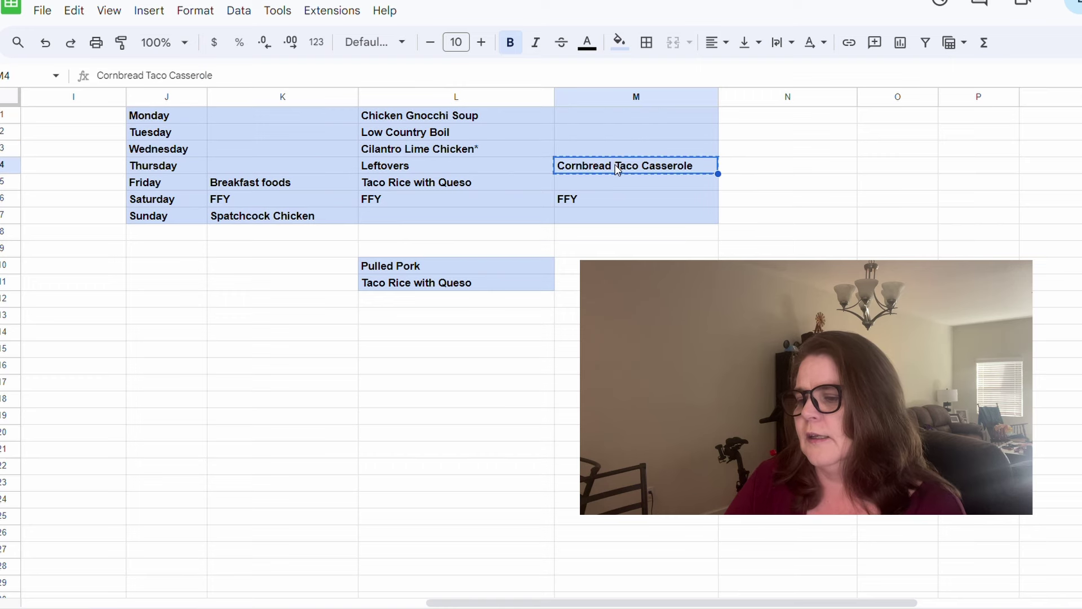
click(400, 216)
key(ctrl+v)
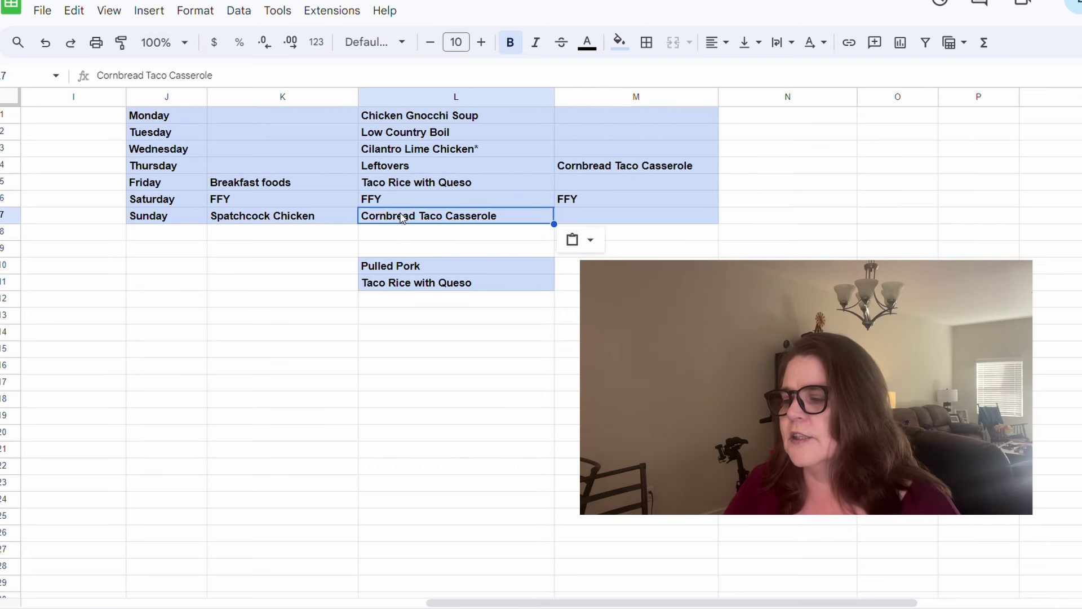